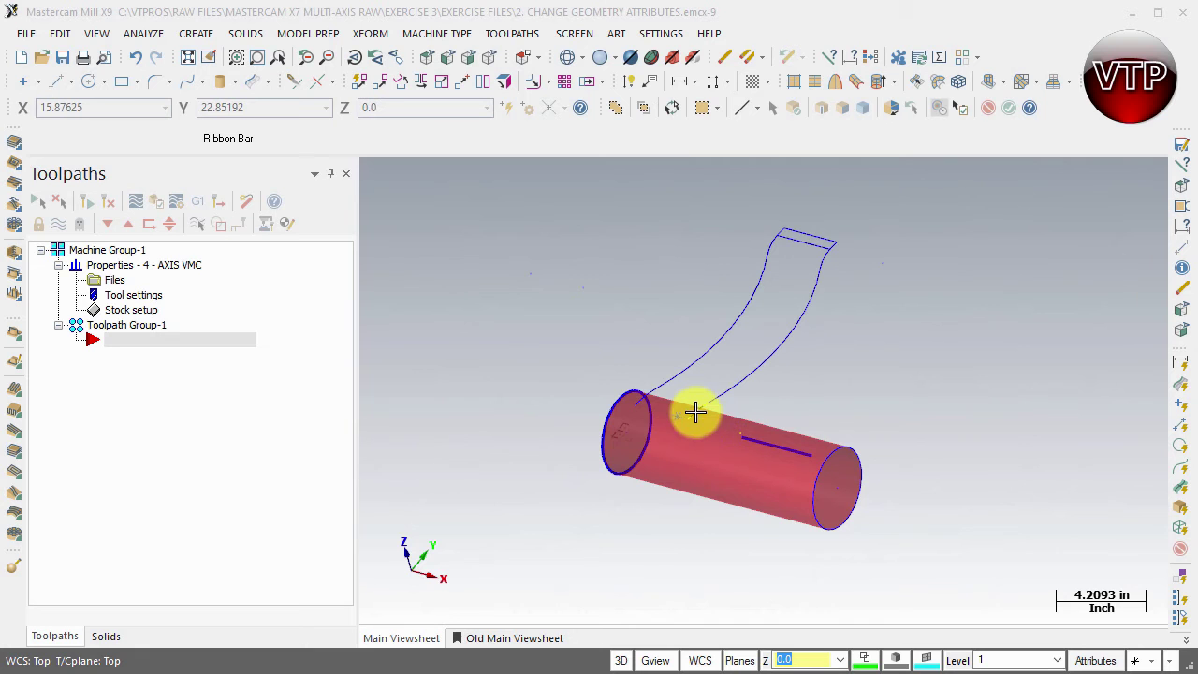
# - Switch the graphics view to Top and examine the curved contour strip extending from the cylinder
pyautogui.click(726, 390)
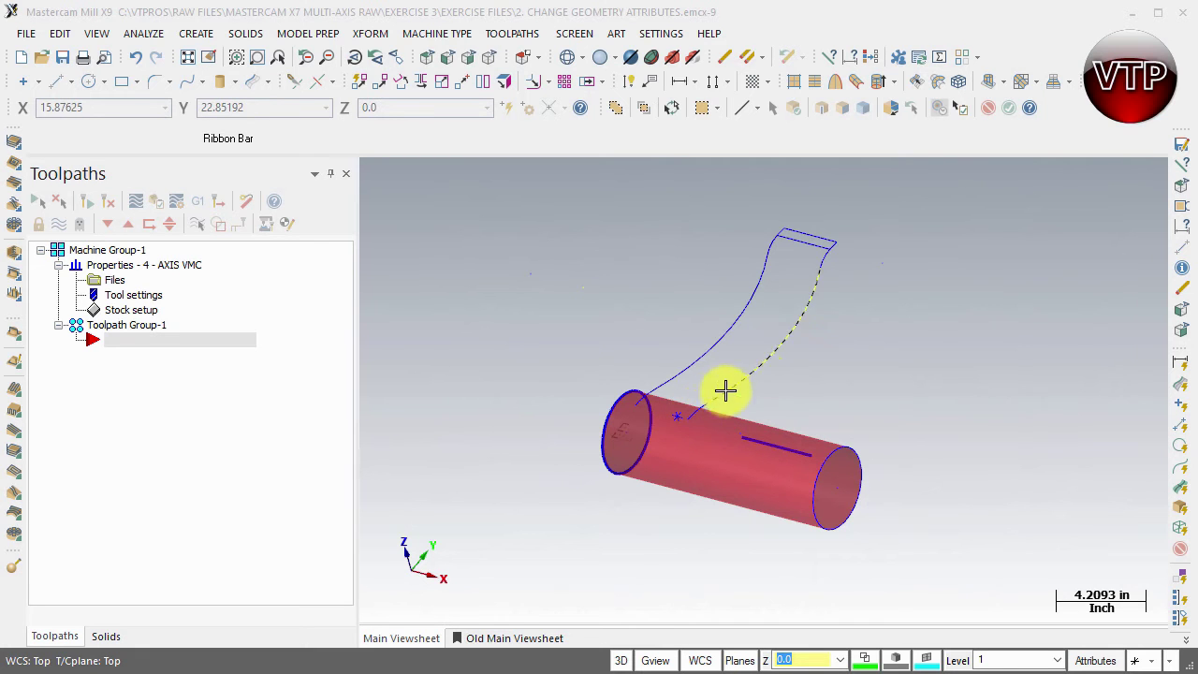
pyautogui.click(814, 290)
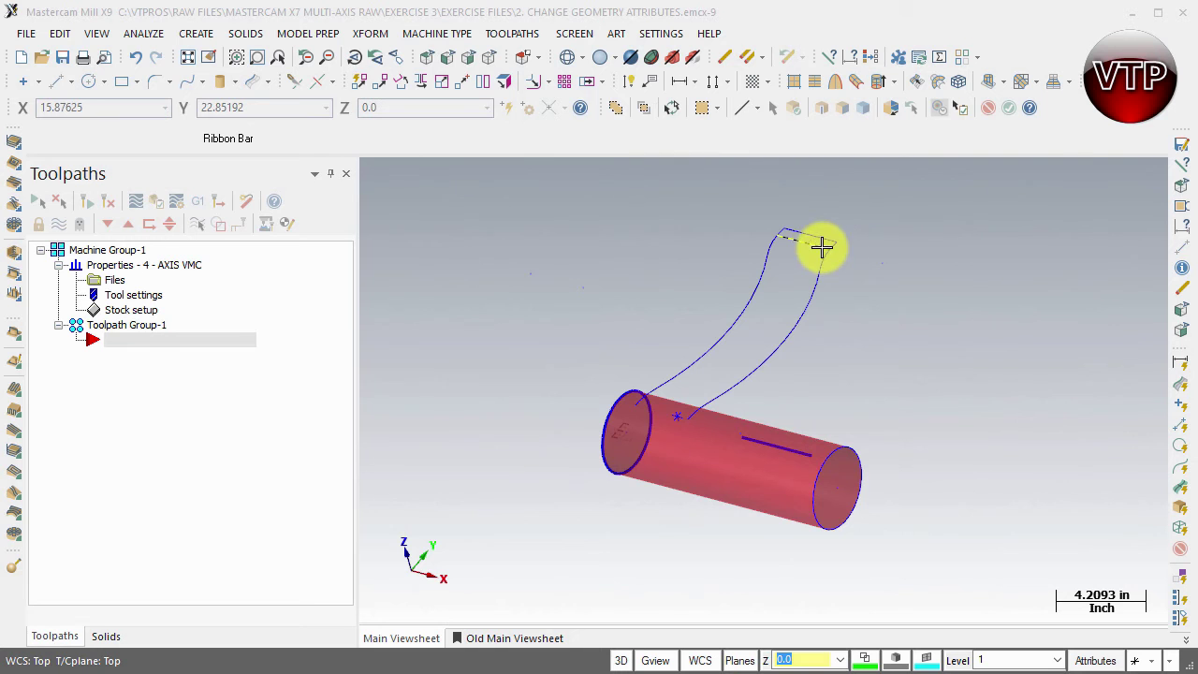
pyautogui.click(427, 58)
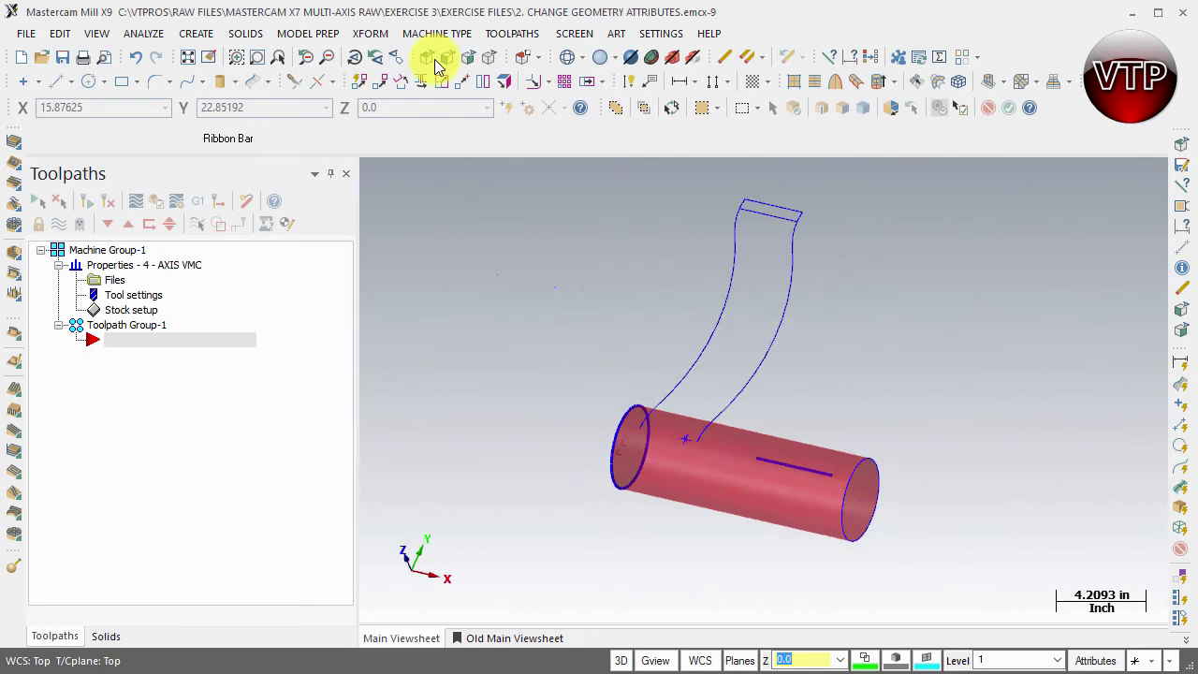
pyautogui.click(730, 468)
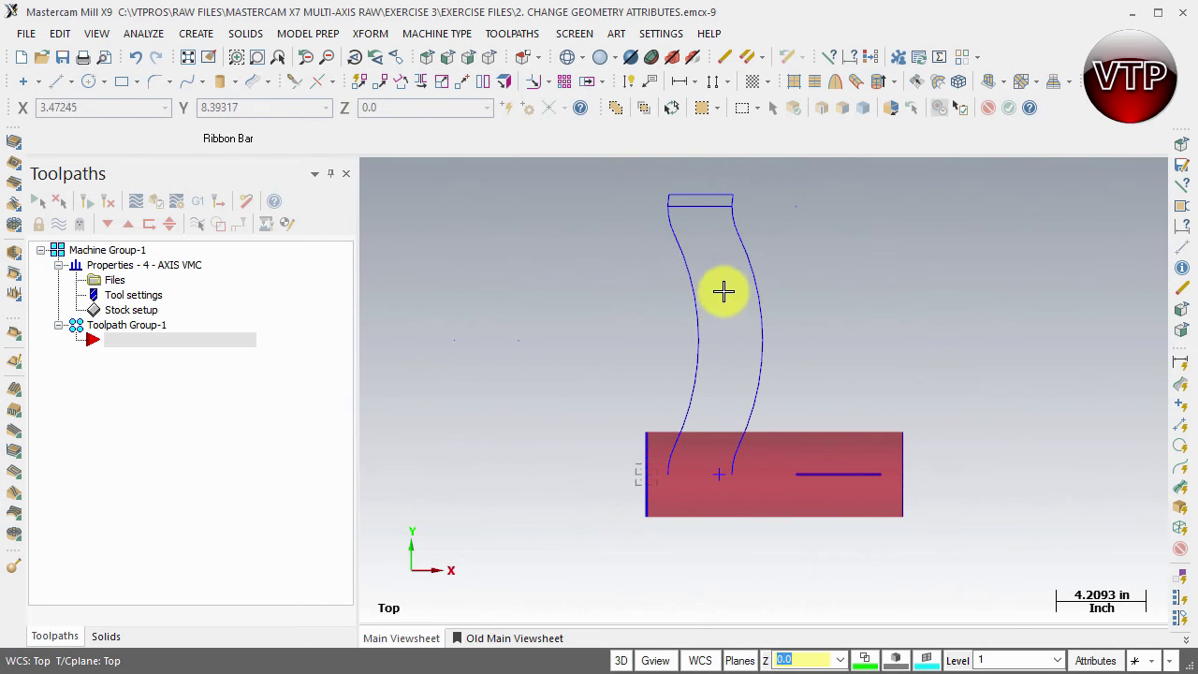
pyautogui.click(746, 275)
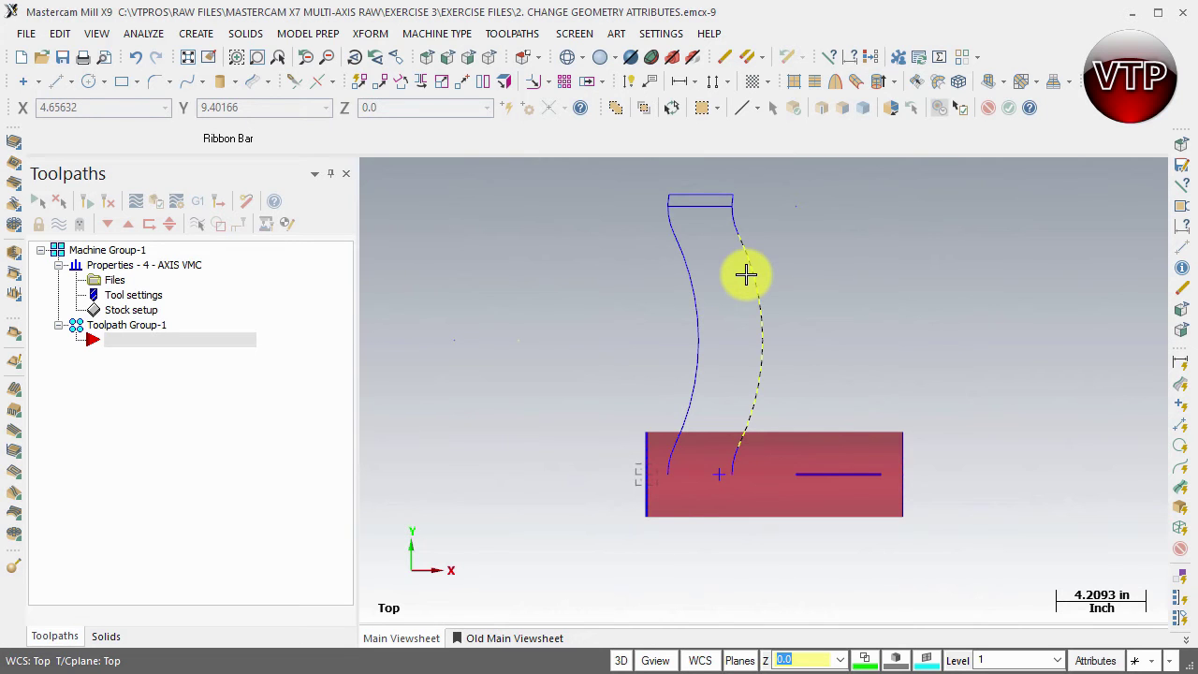
pyautogui.click(976, 235)
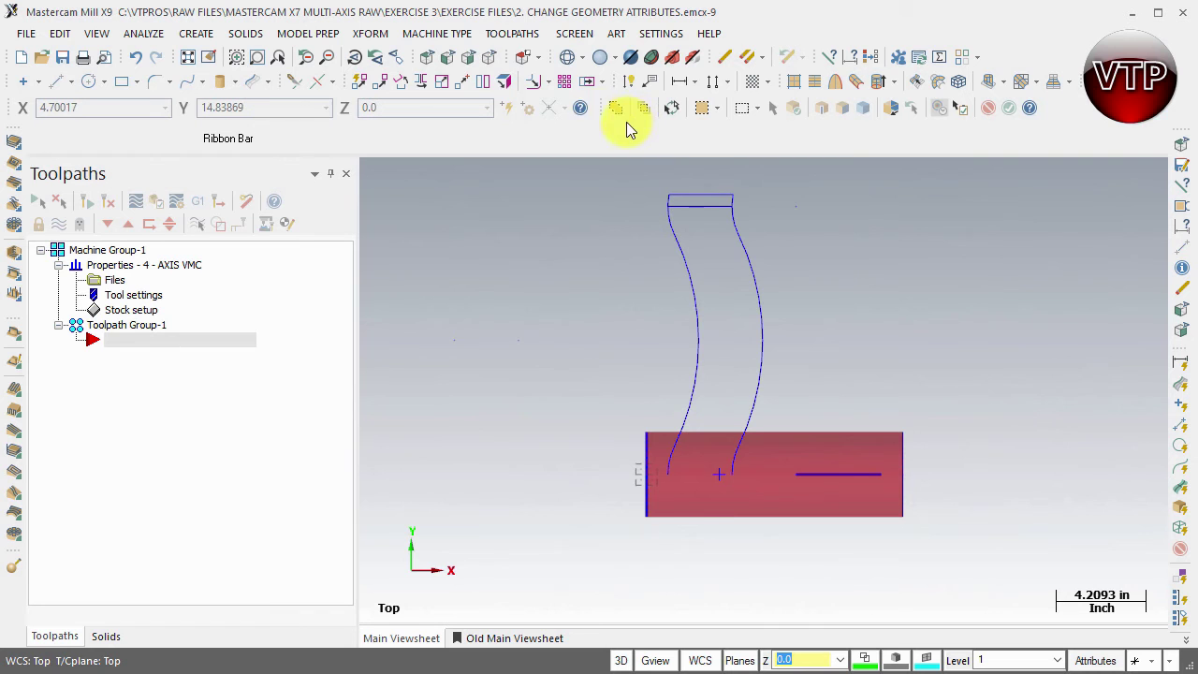
# - Start a Contour toolpath and name the NC file EXERCISE 3
pyautogui.click(511, 38)
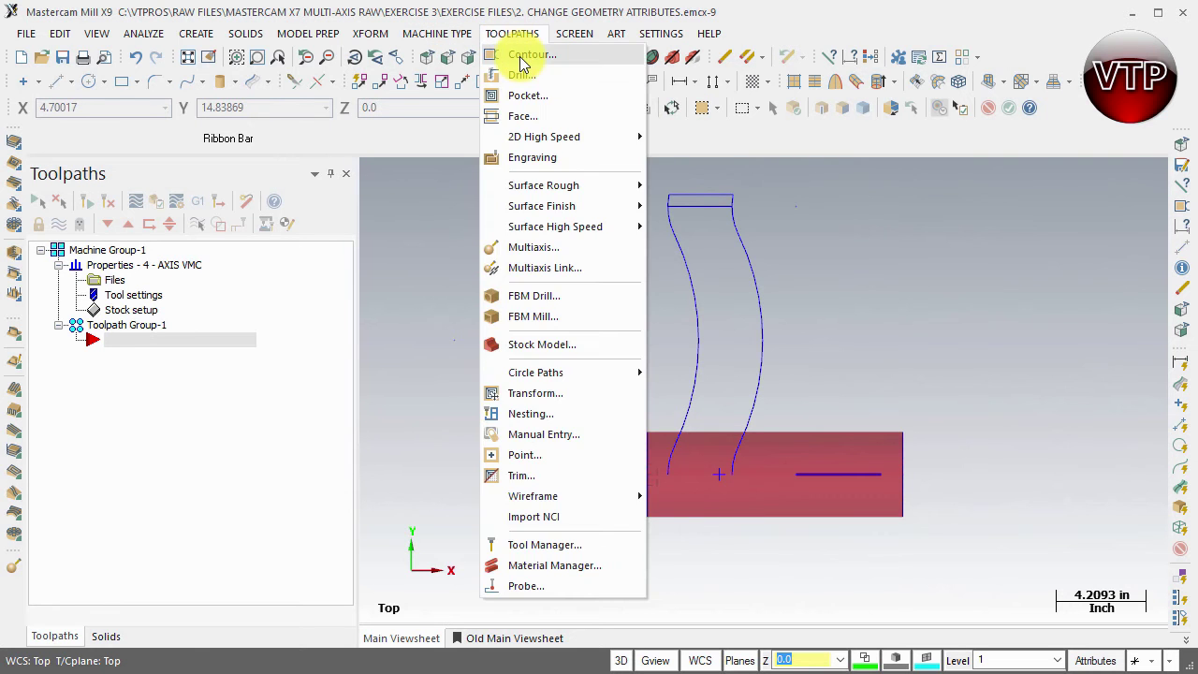
pyautogui.click(521, 58)
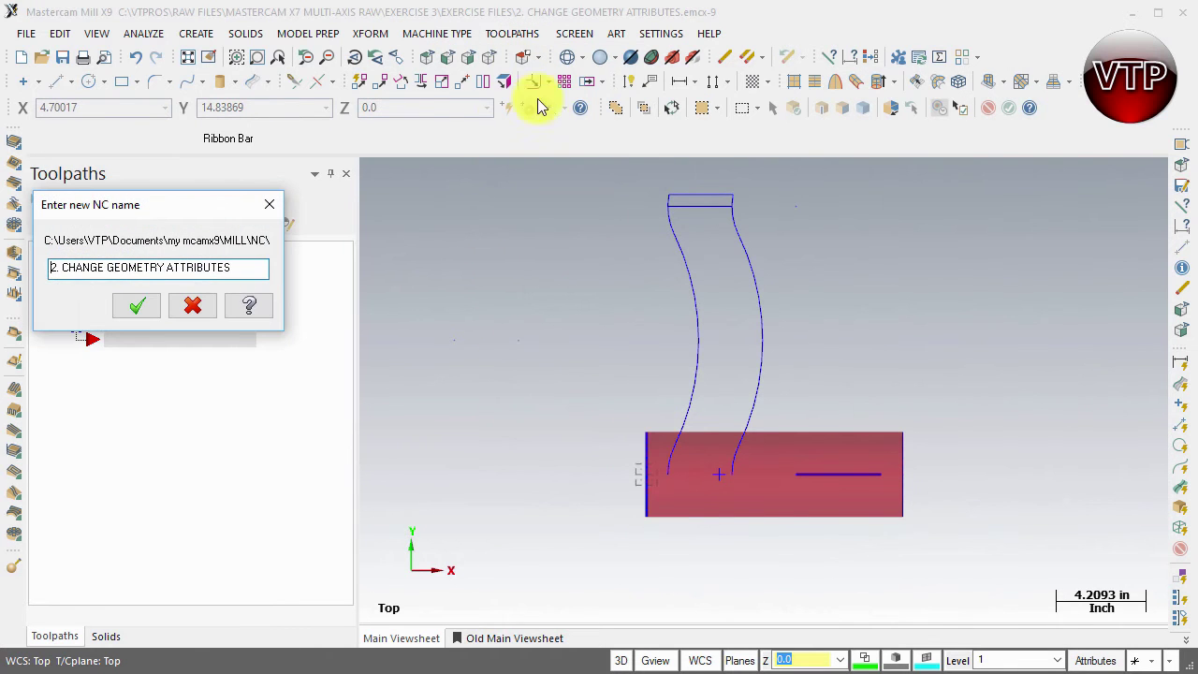
pyautogui.moveTo(267, 268); pyautogui.dragTo(49, 268)
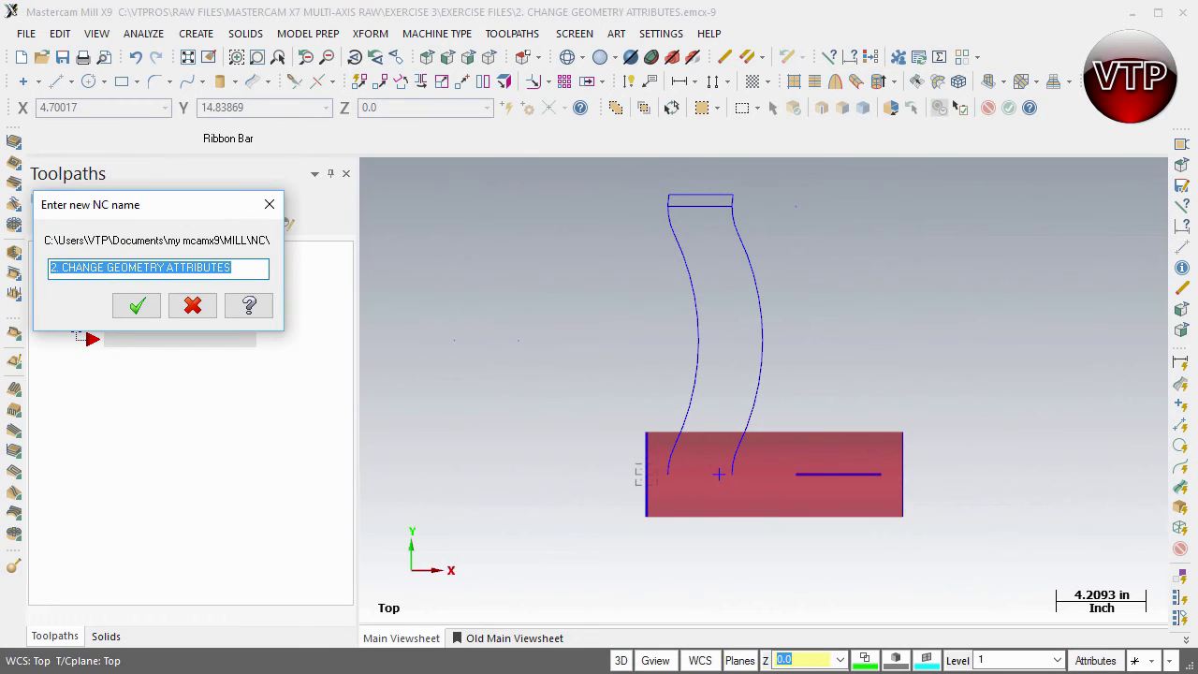
pyautogui.write('EXERCISE 3')
pyautogui.press('Return')
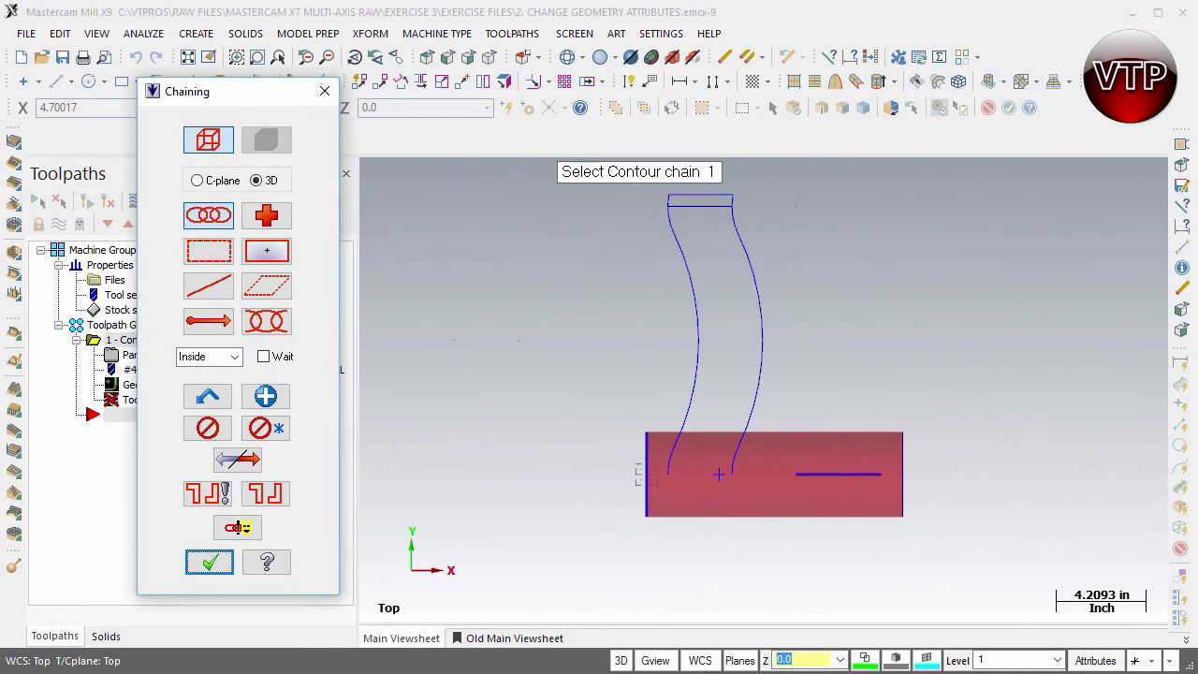
# - Pick the point on the cylinder's centreline, between the two curve ends, as the first contour chain
pyautogui.click(270, 236)
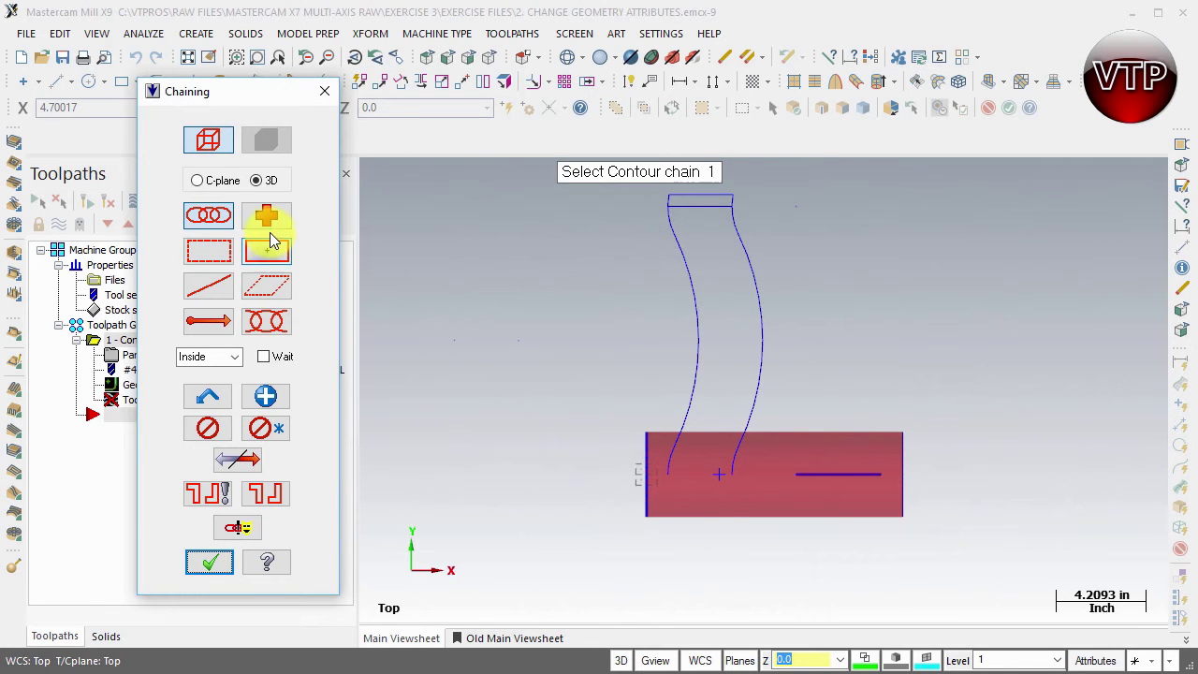
pyautogui.click(270, 219)
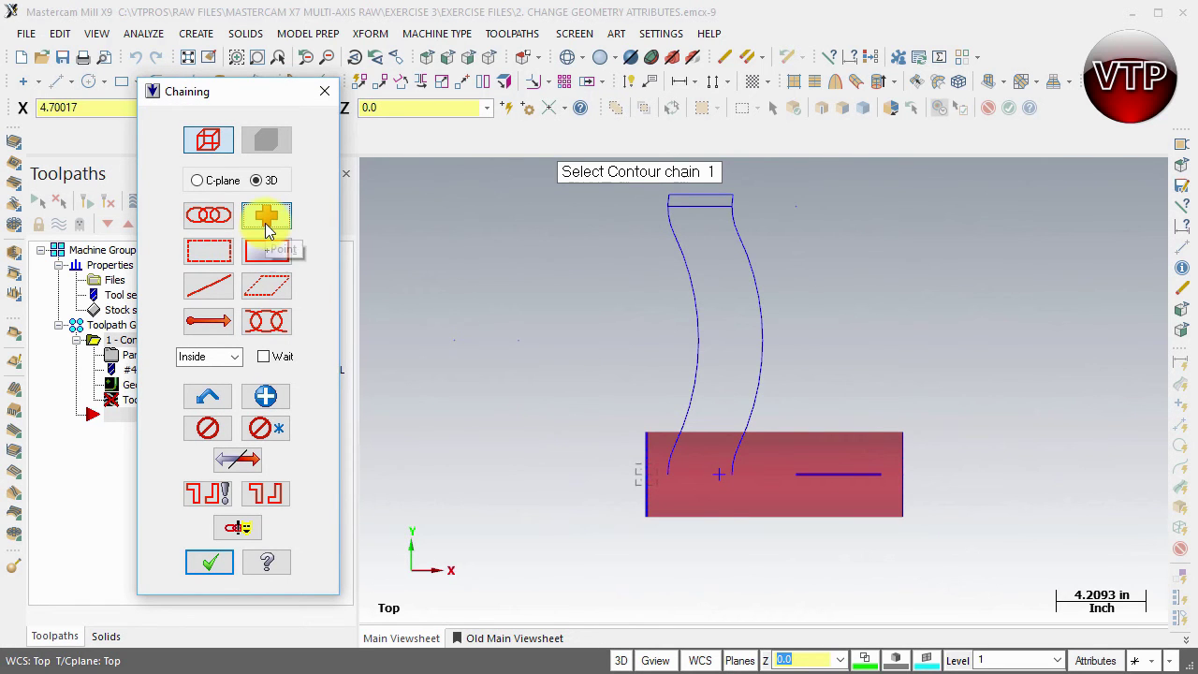
pyautogui.click(720, 476)
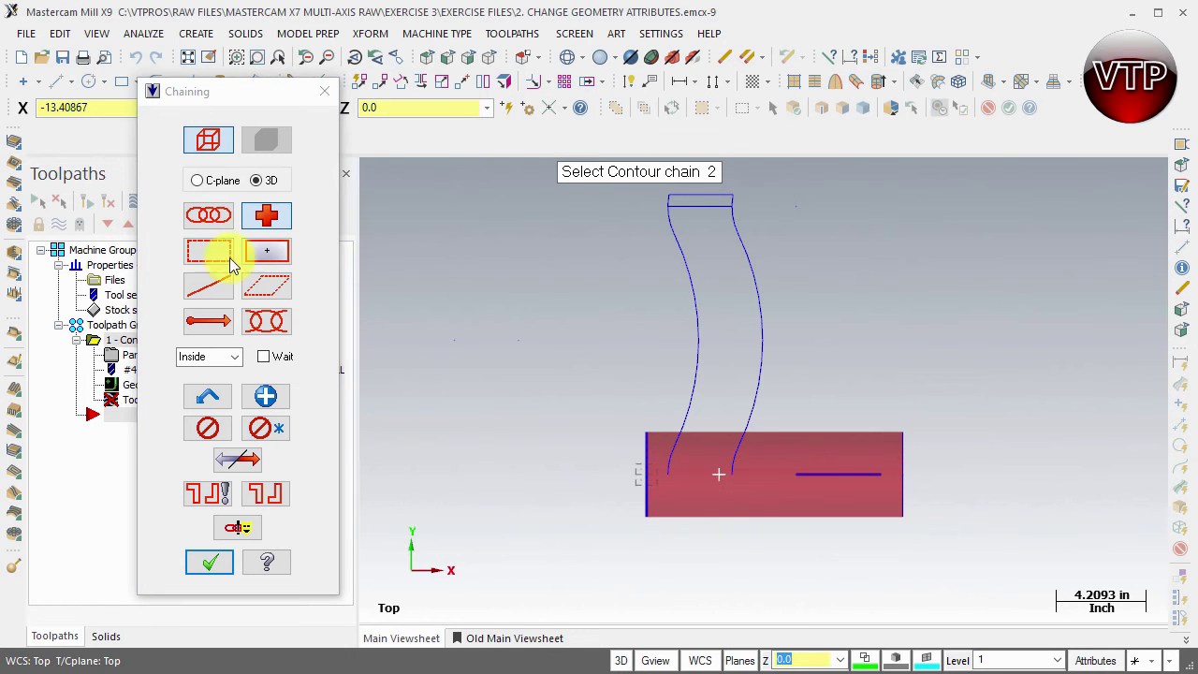
# - Chain the strip outline up the right-hand curve, across the far edge and down the left-hand curve, and accept the chains
pyautogui.click(207, 219)
pyautogui.click(738, 450)
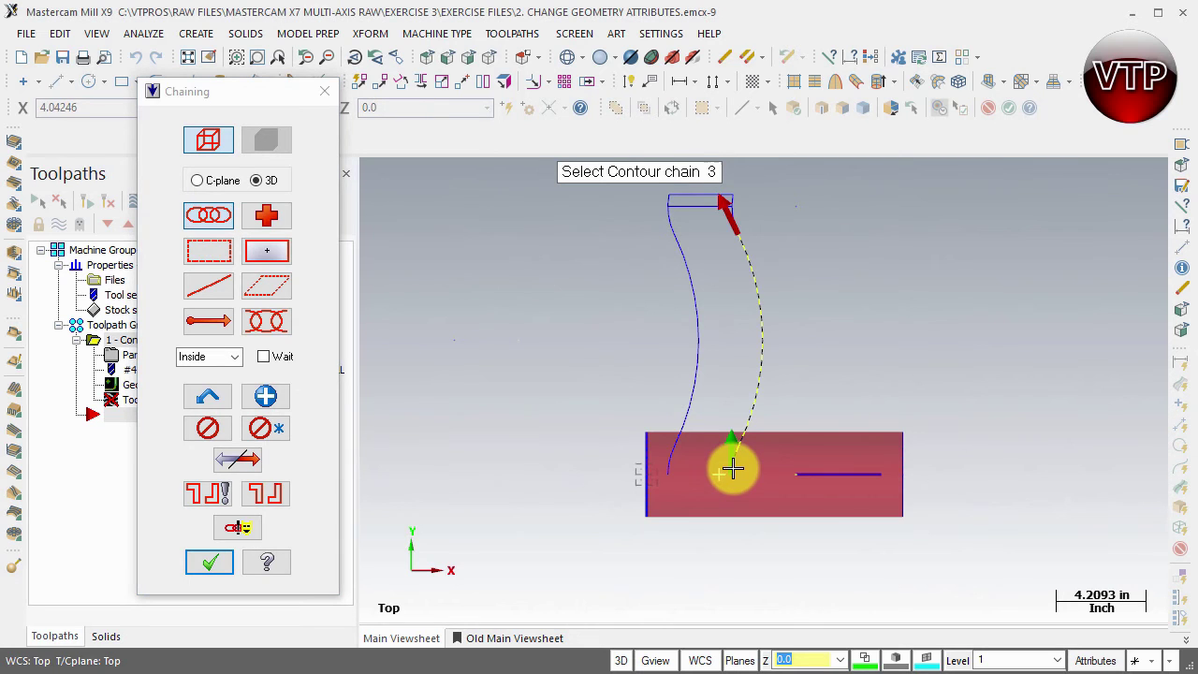
pyautogui.click(749, 289)
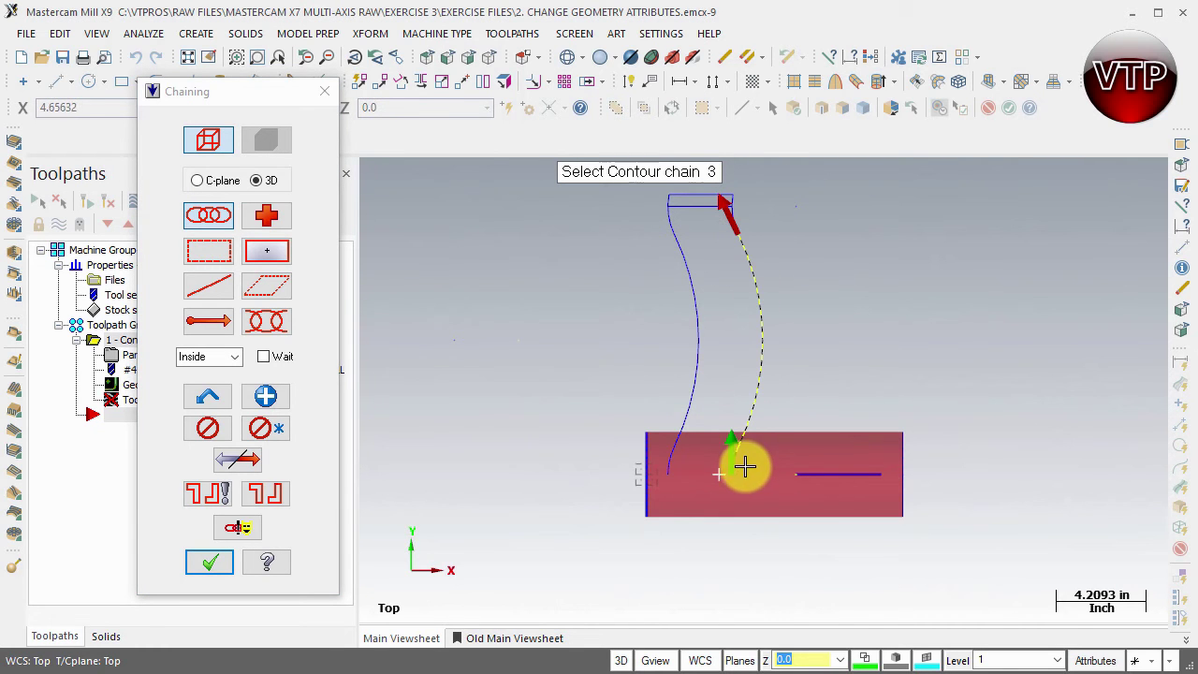
pyautogui.click(737, 218)
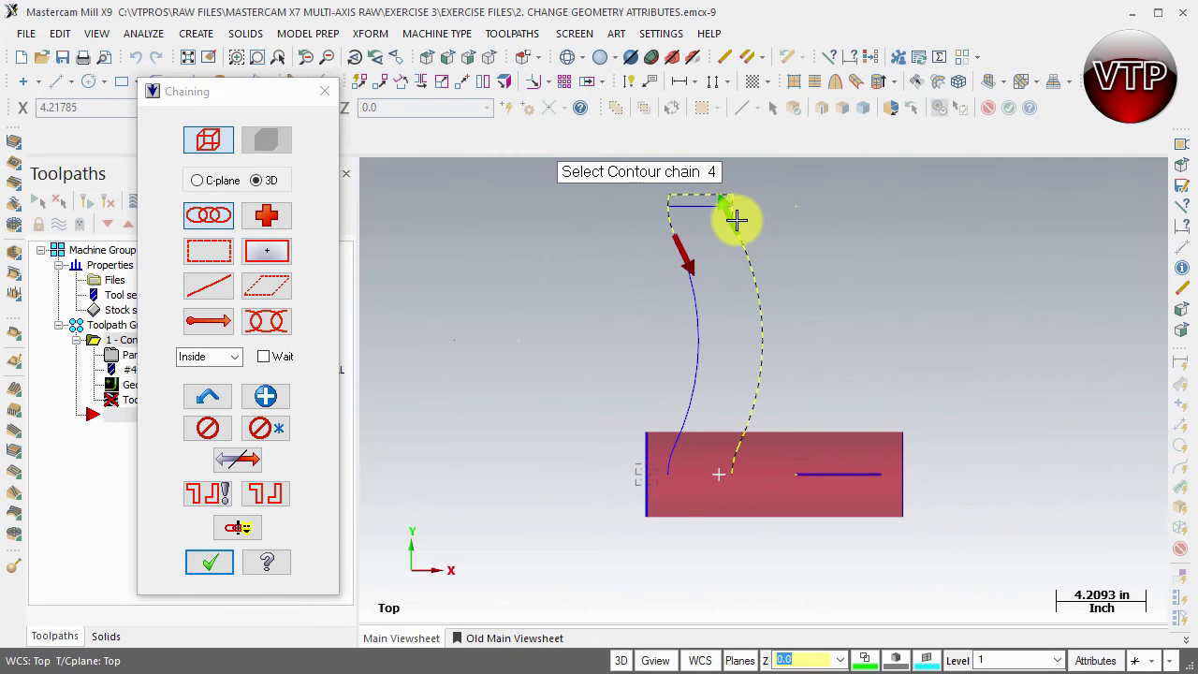
pyautogui.click(676, 251)
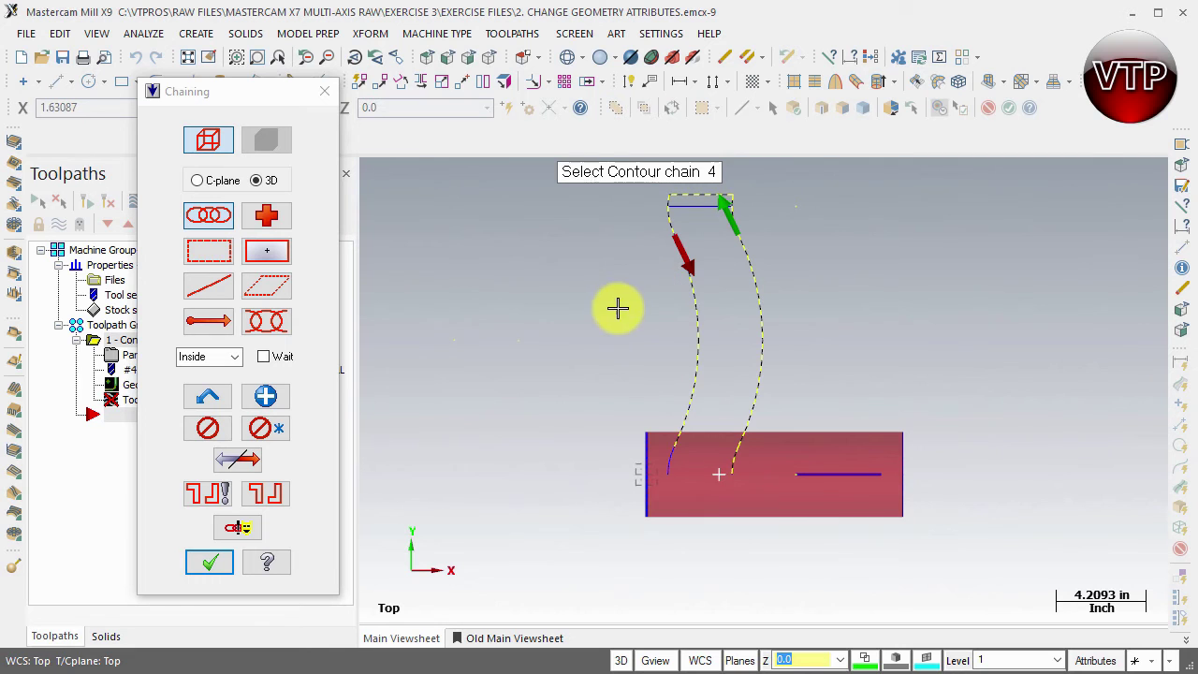
pyautogui.click(672, 274)
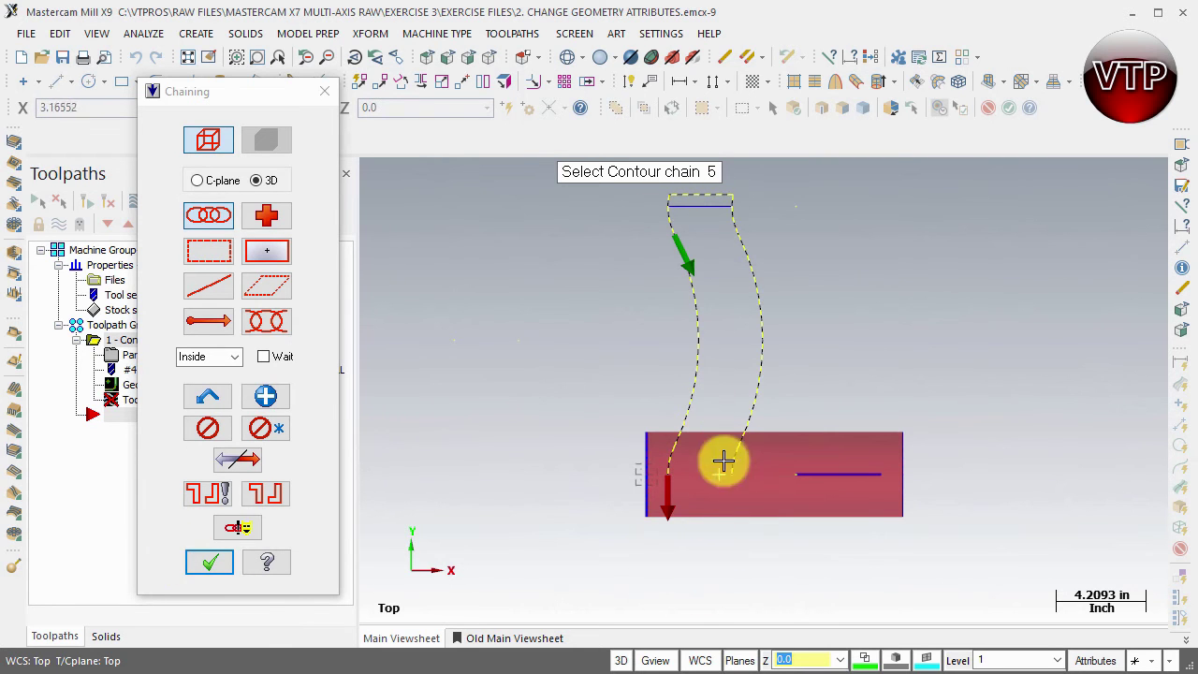
pyautogui.click(210, 562)
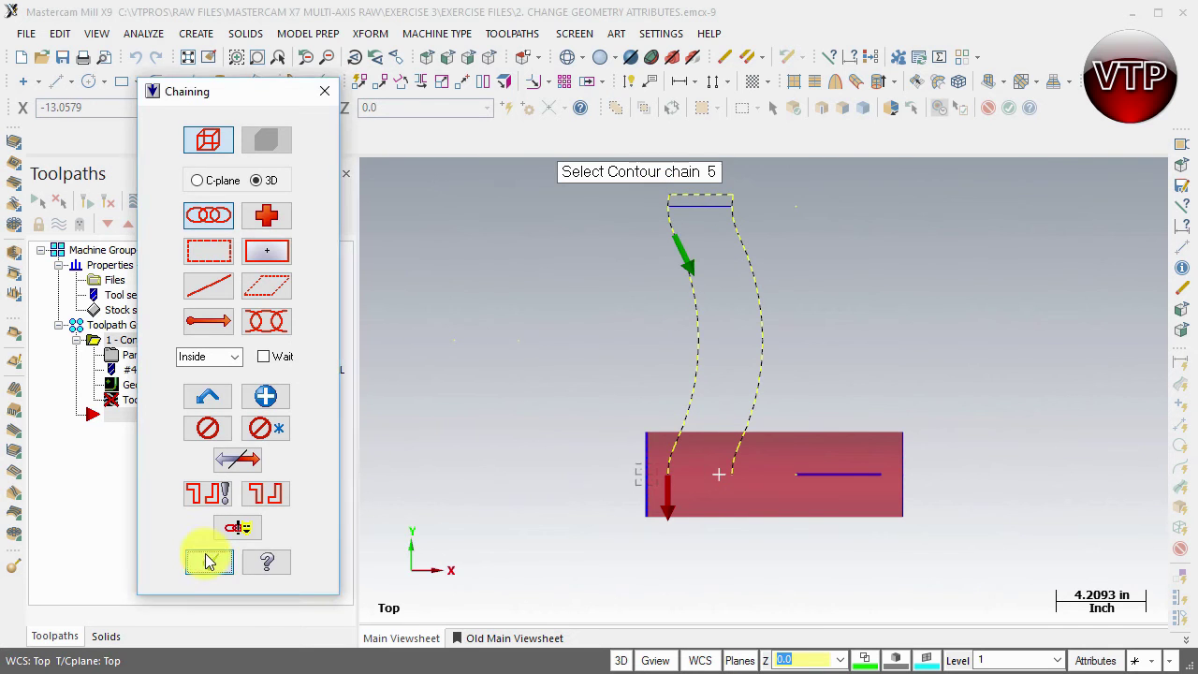
# - Keep Contour as the toolpath type and select tool 3, the 1 INCH FLAT ENDMILL
pyautogui.click(480, 142)
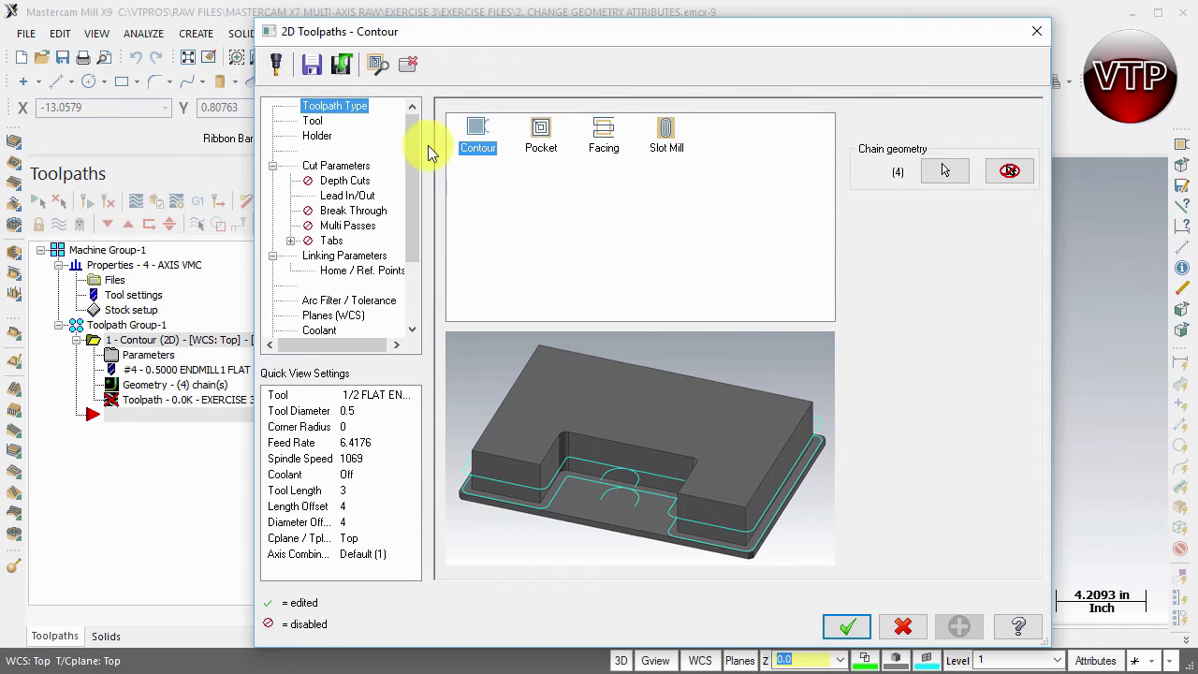
pyautogui.click(313, 122)
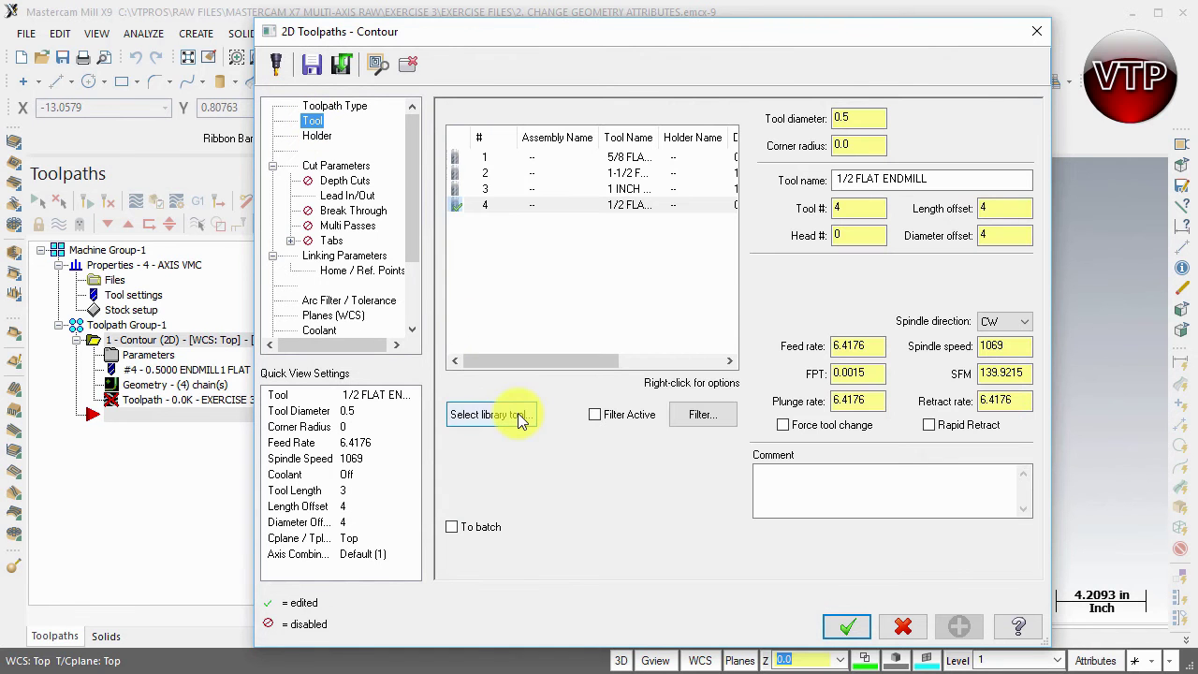
pyautogui.click(632, 189)
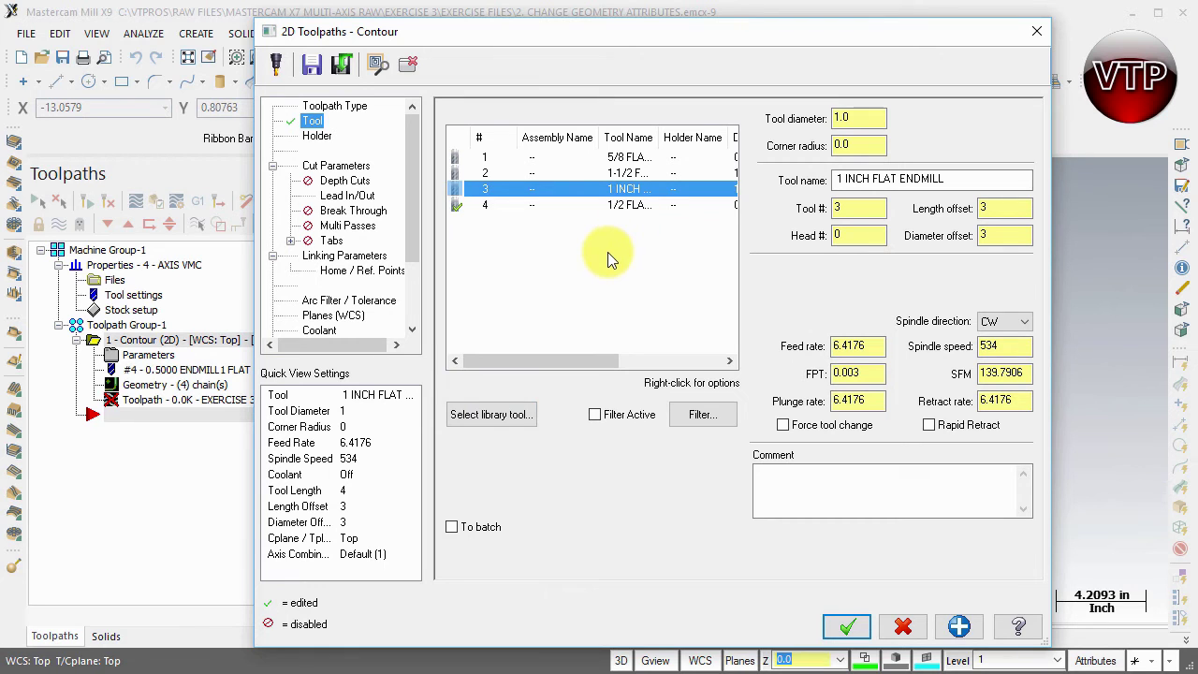
# - Filter the tool library for flat endmills with a diameter equal to 1.0
pyautogui.click(505, 420)
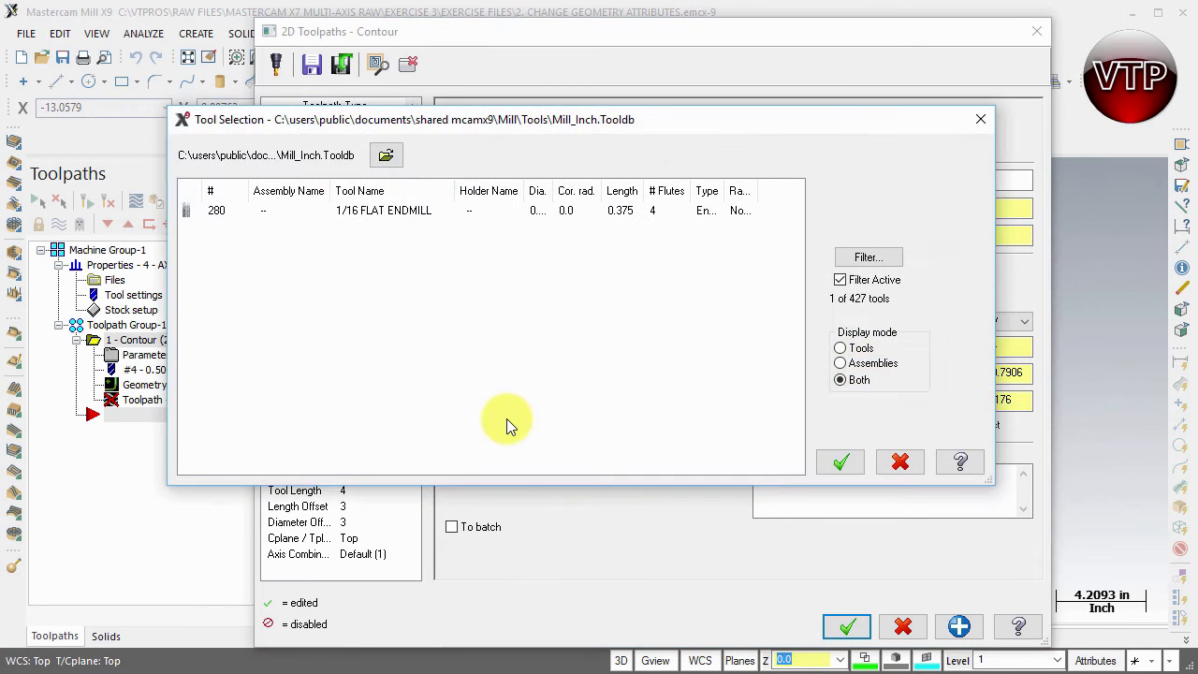
pyautogui.click(861, 259)
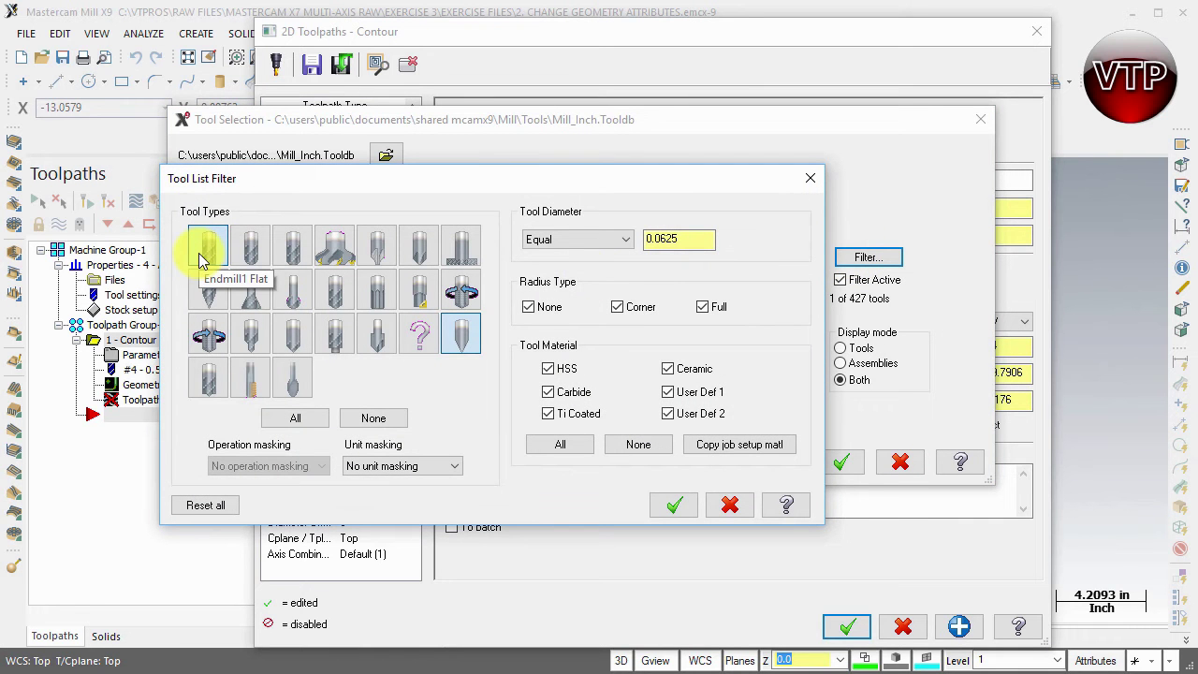
pyautogui.click(583, 240)
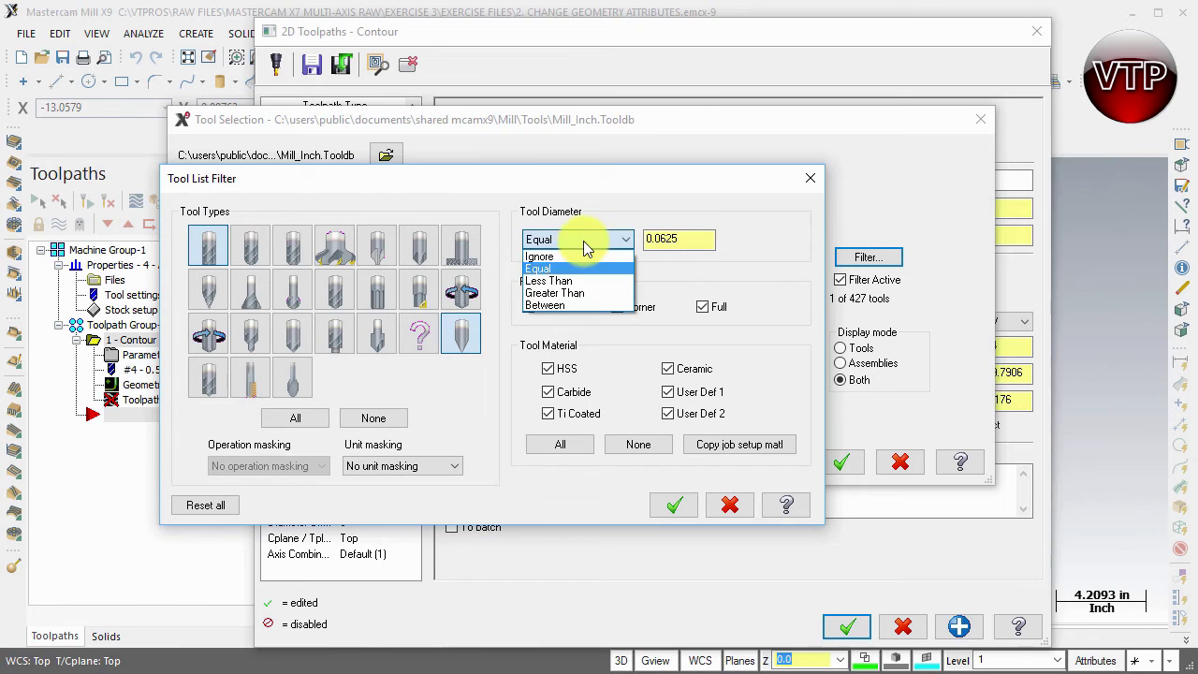
pyautogui.click(552, 269)
pyautogui.doubleClick(710, 234)
pyautogui.write('1.0')
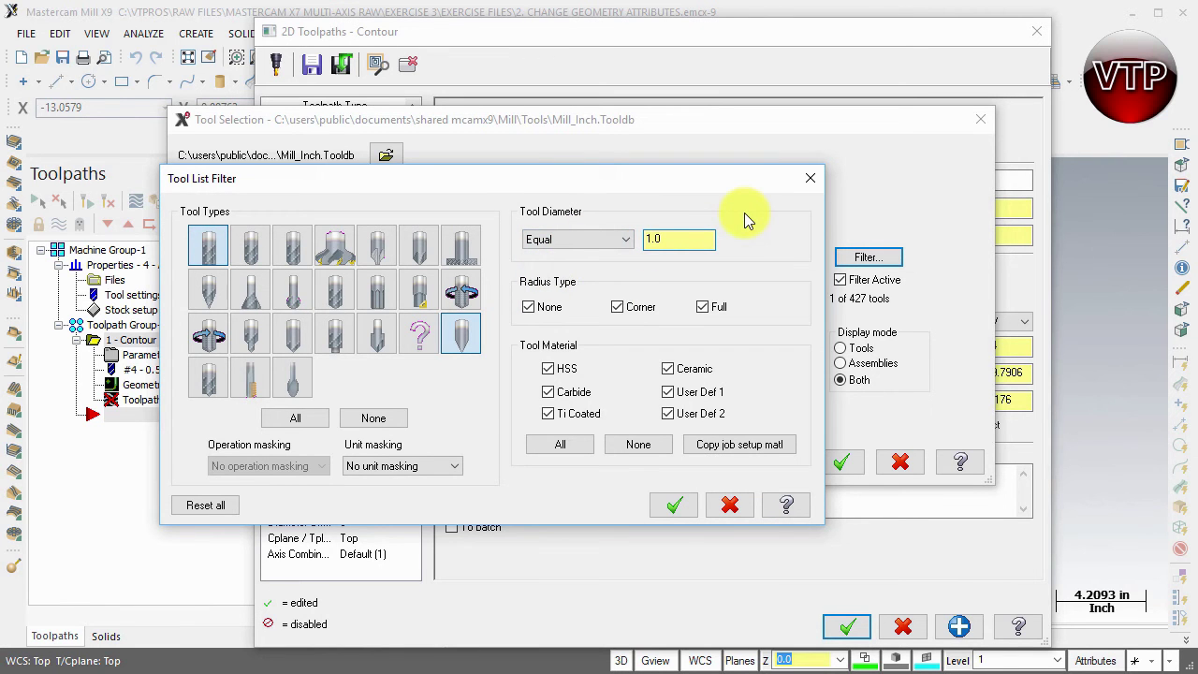
pyautogui.click(674, 504)
# - Choose the library's 1 INCH FLAT ENDMILL without adding a duplicate, and enter the tool comment MACHINE PERAMETER OF CYLINDER
pyautogui.click(372, 210)
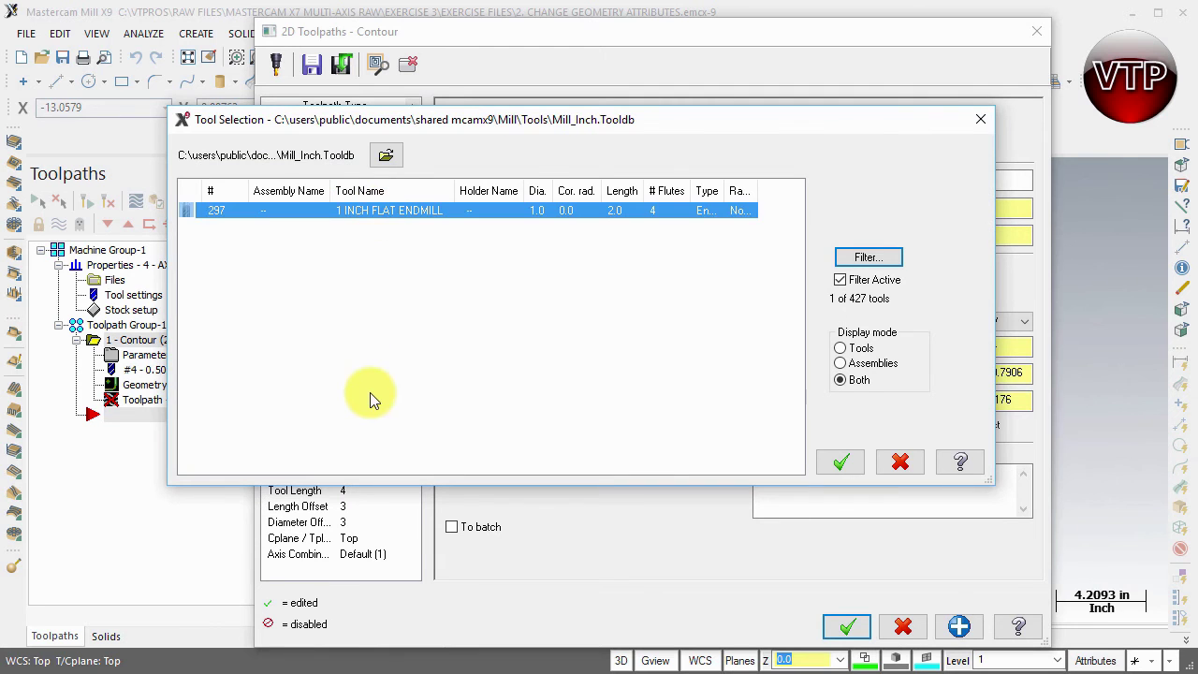
pyautogui.click(844, 460)
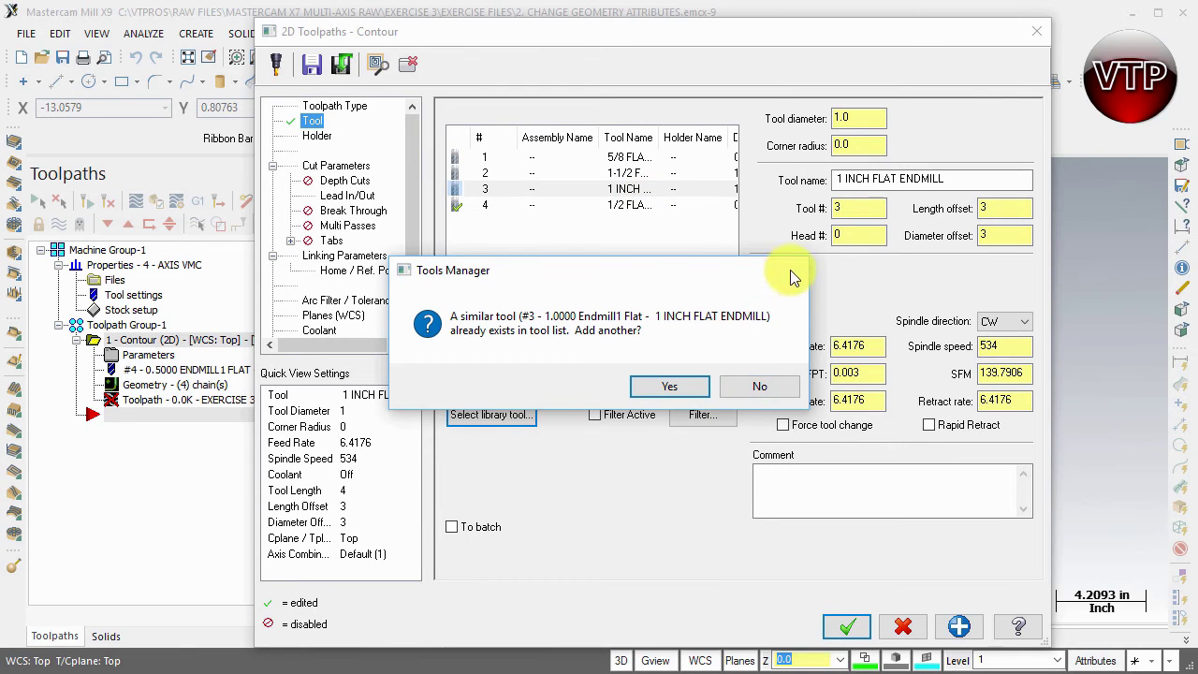
pyautogui.click(761, 387)
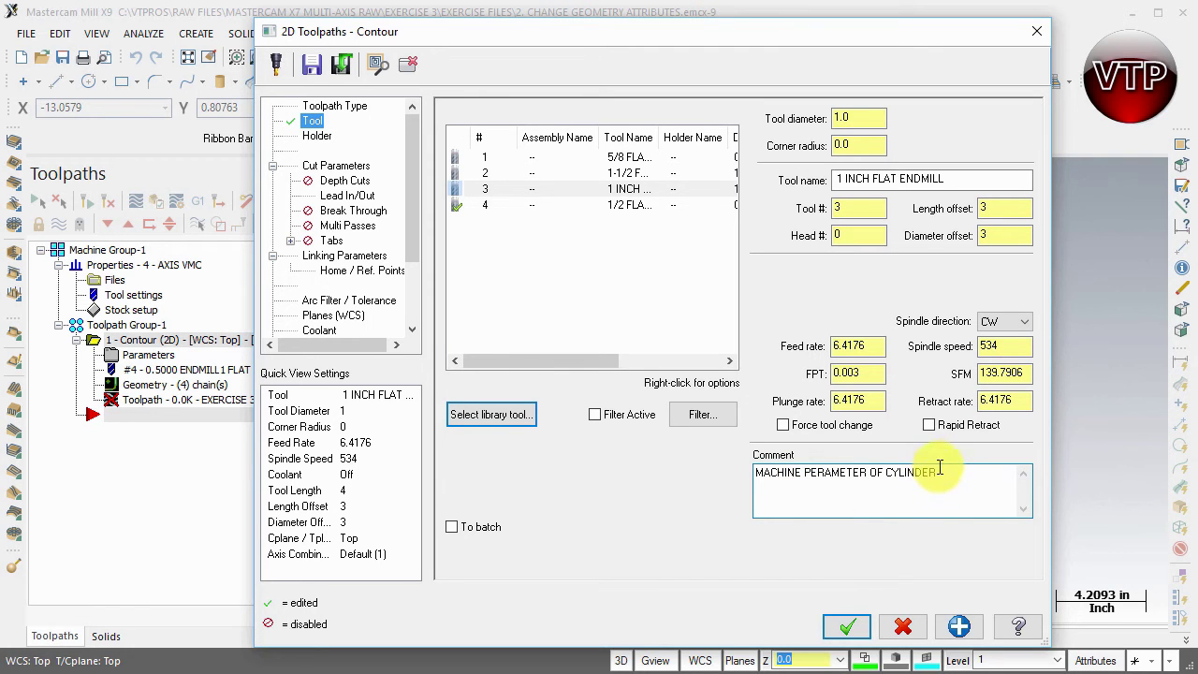
# - In the cut parameters, keep tip compensation at Tip and roll cutter around corners at Sharp, and check the corner radius values
pyautogui.click(317, 136)
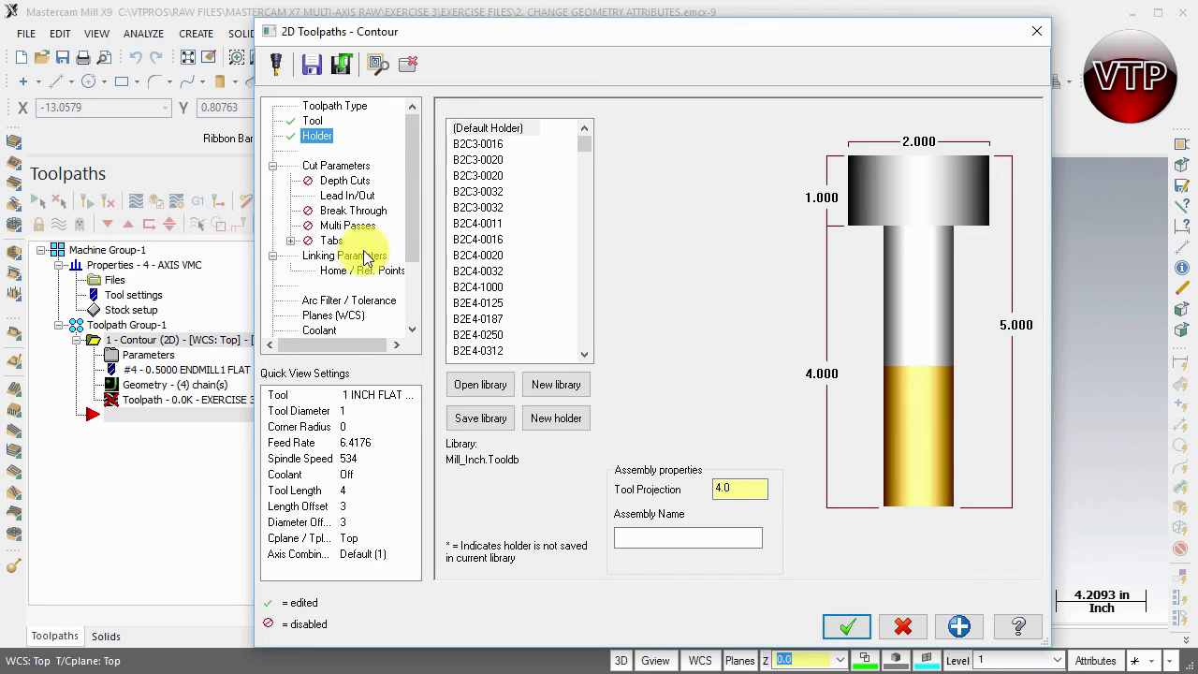
pyautogui.click(314, 167)
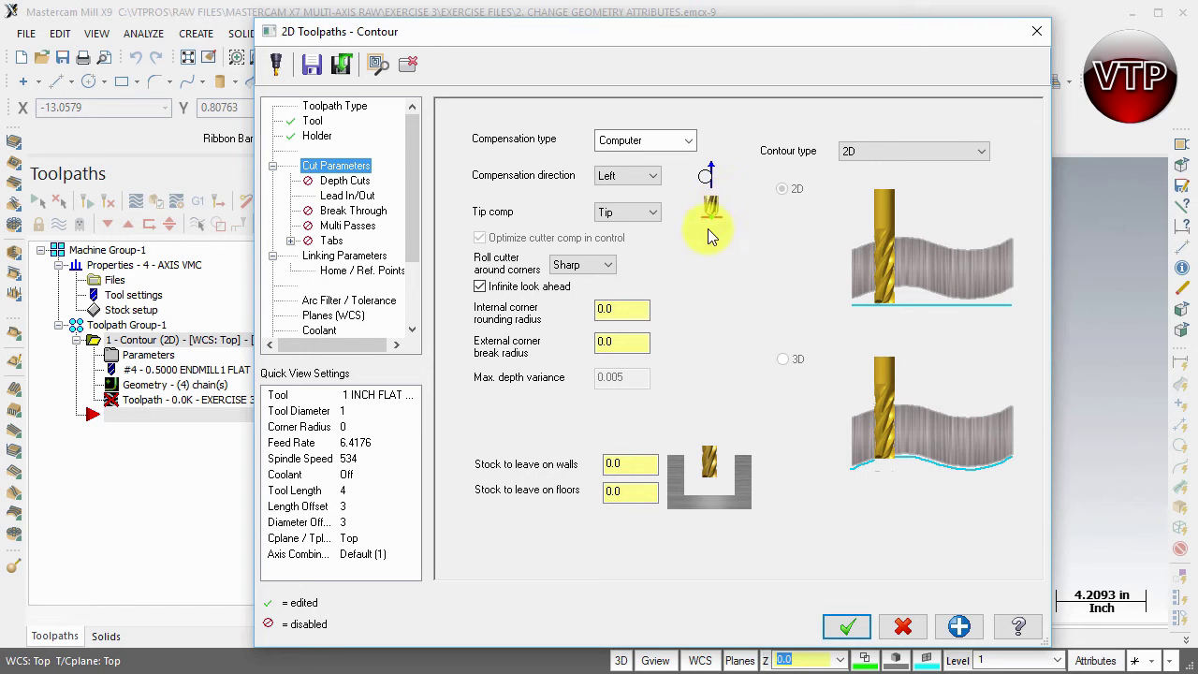
pyautogui.click(627, 212)
pyautogui.click(612, 248)
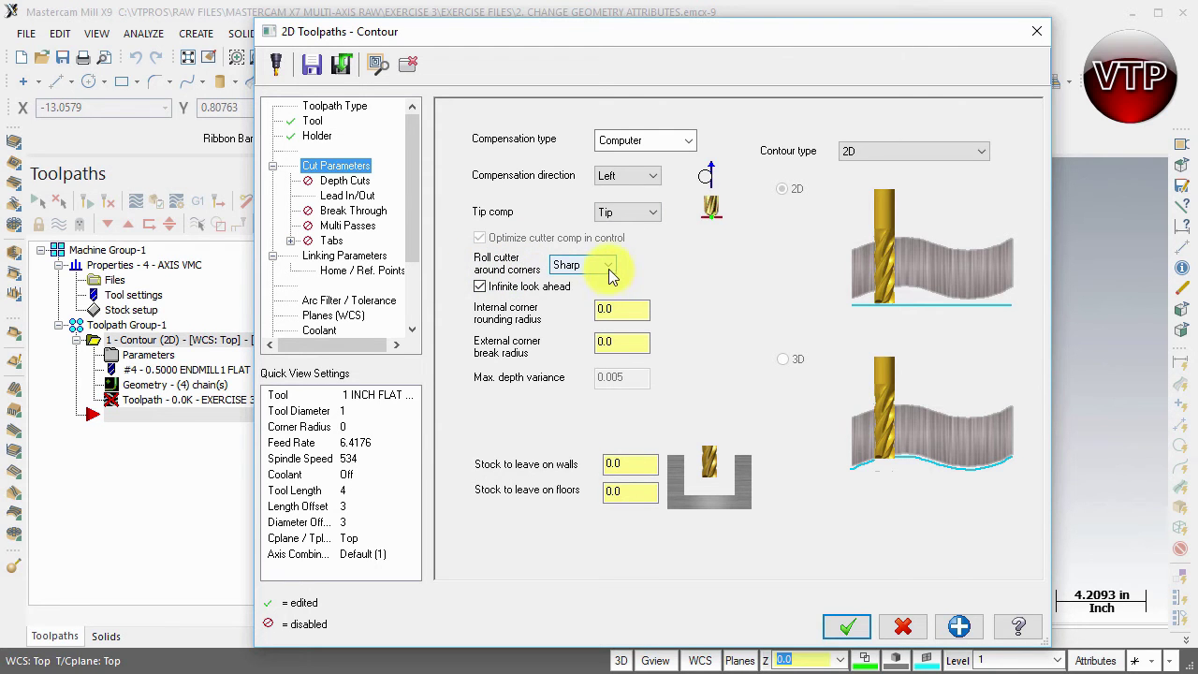
pyautogui.click(609, 269)
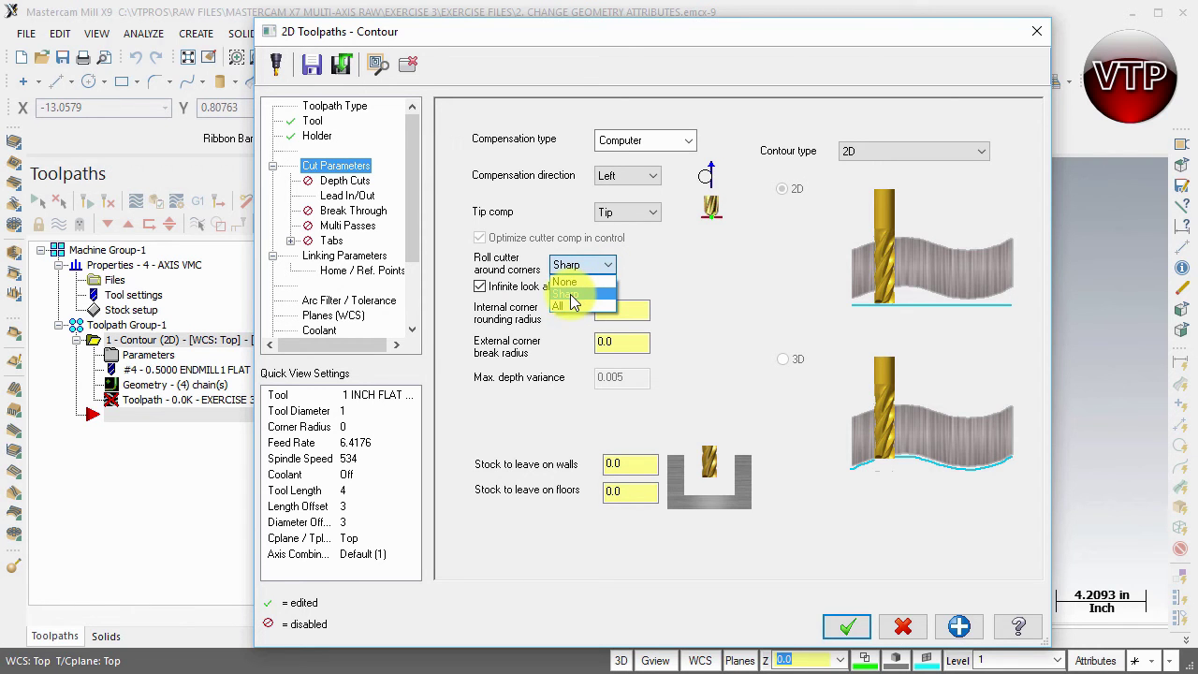
pyautogui.click(570, 294)
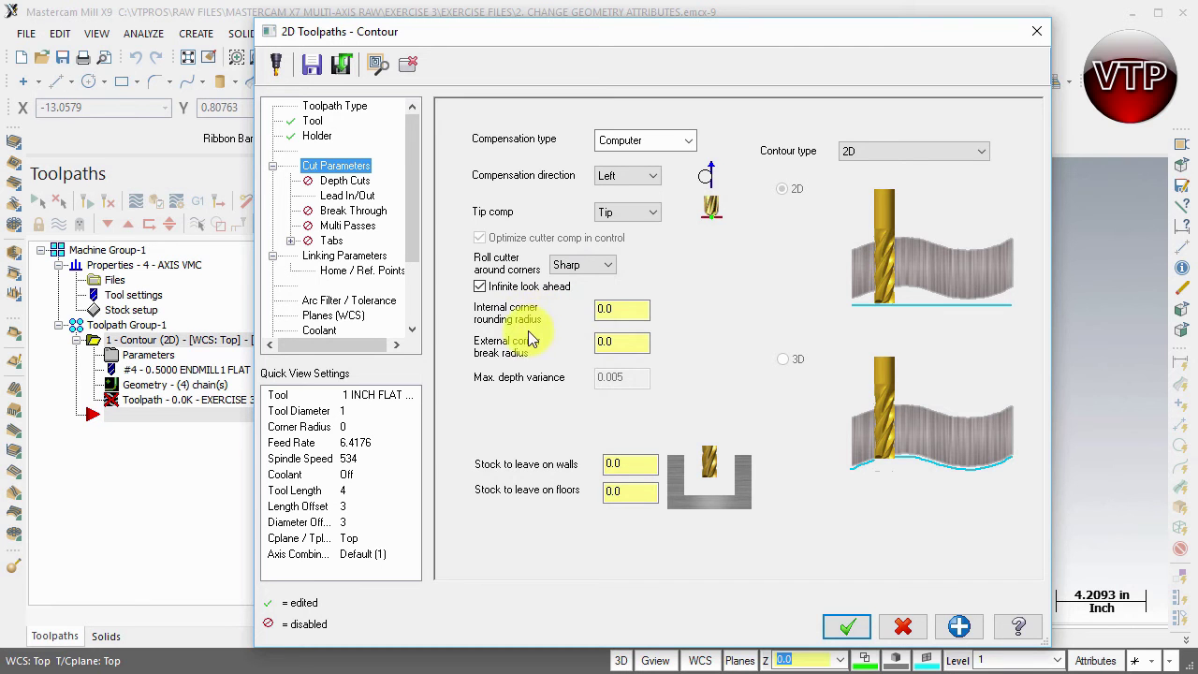
pyautogui.click(620, 309)
pyautogui.click(623, 339)
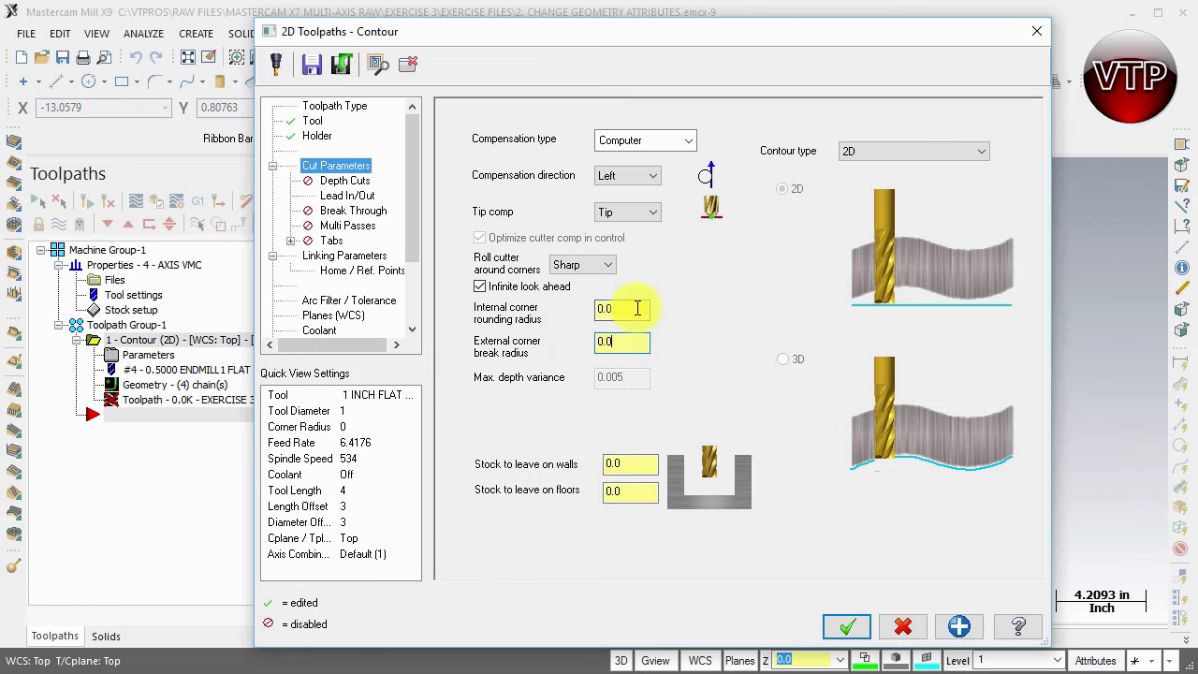
# - Check the stock to leave on walls and floors, and keep the contour type at 2D
pyautogui.click(625, 463)
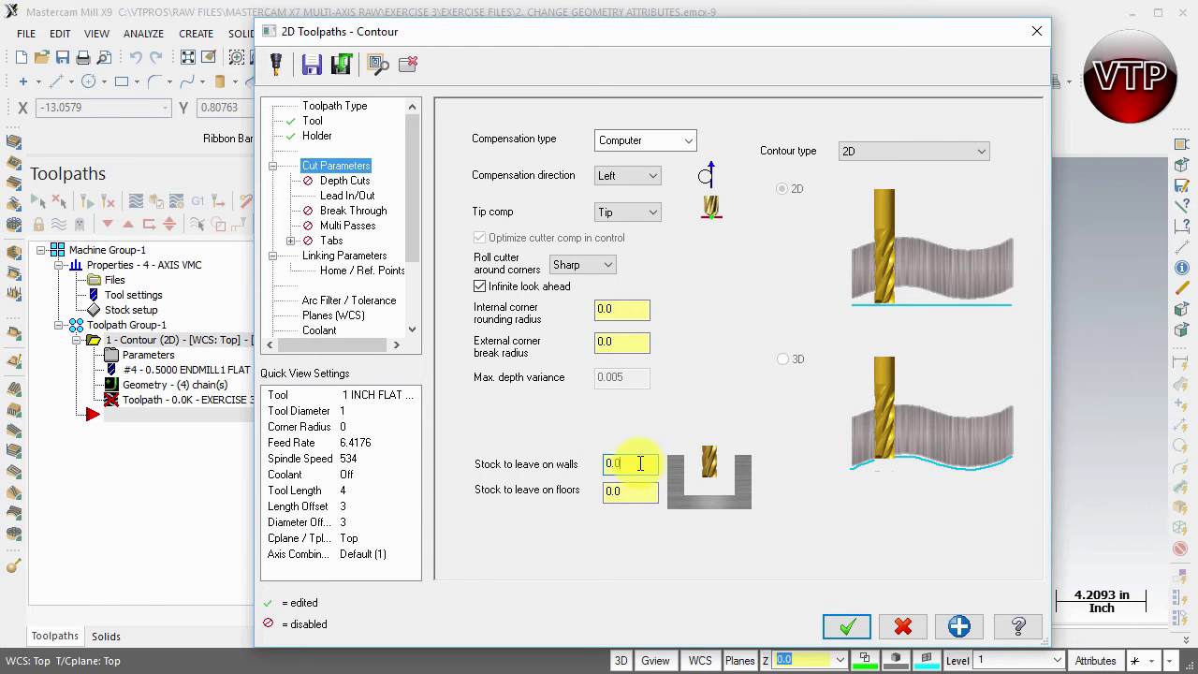
pyautogui.click(633, 490)
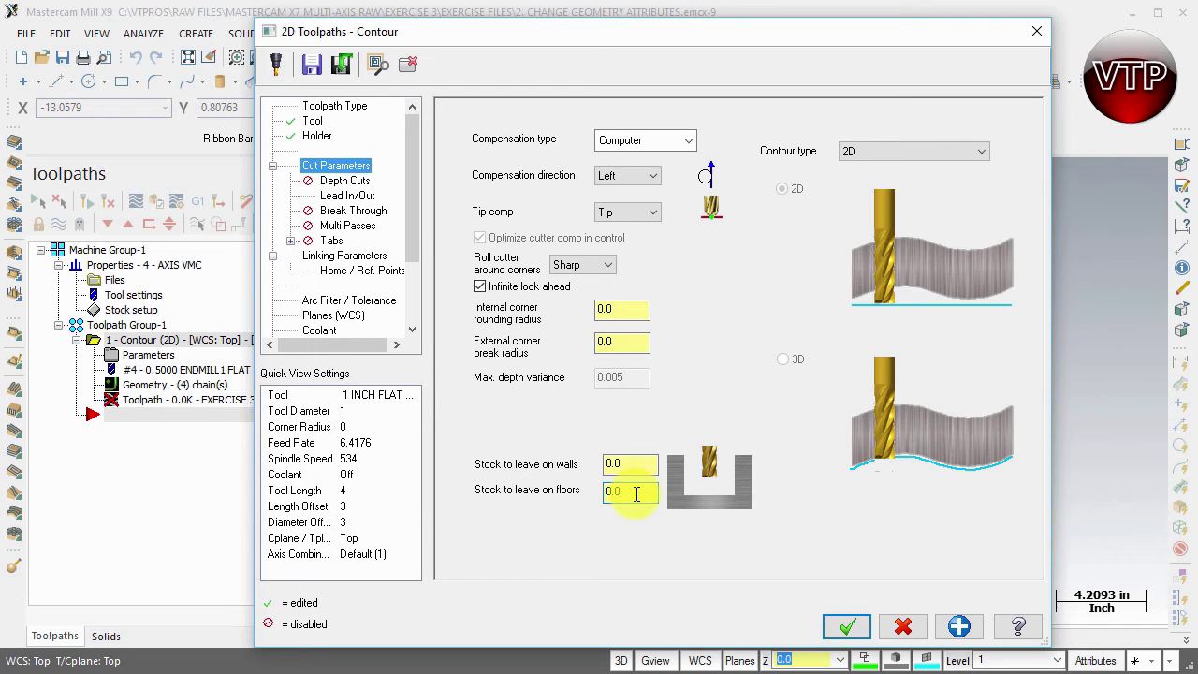
pyautogui.click(888, 158)
pyautogui.click(889, 159)
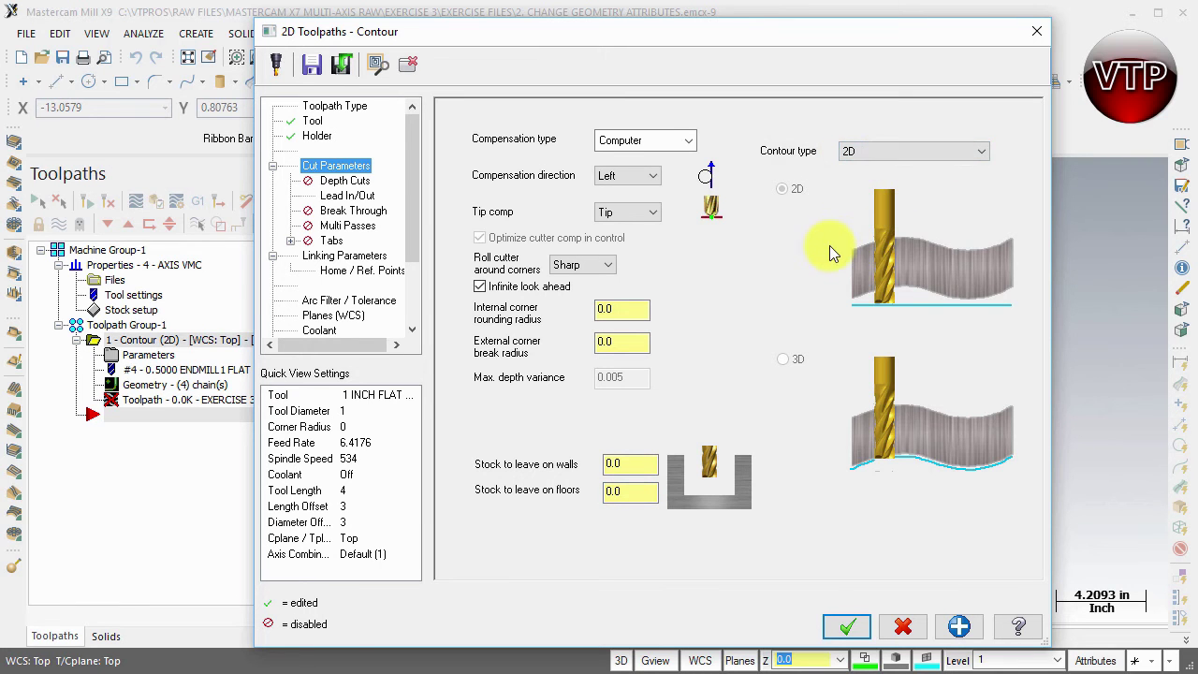
# - Enable depth cuts with a max rough step of 0.4, 1 finish cut and Keep tool down
pyautogui.click(343, 181)
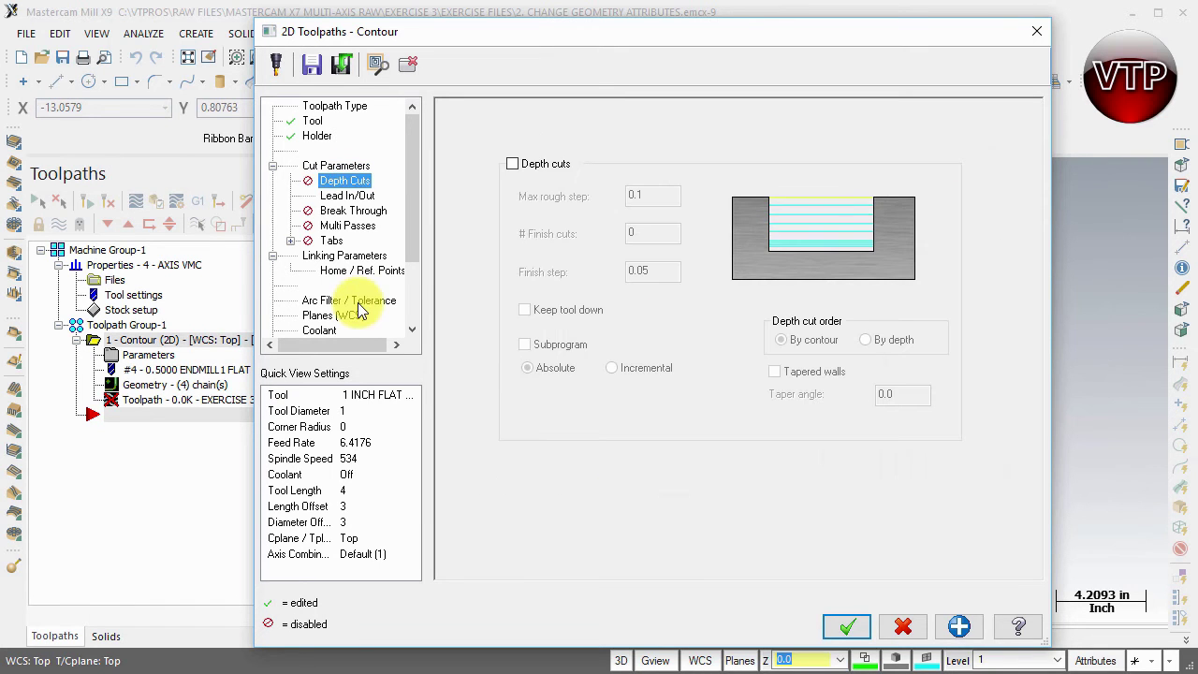
pyautogui.click(512, 164)
pyautogui.doubleClick(647, 194)
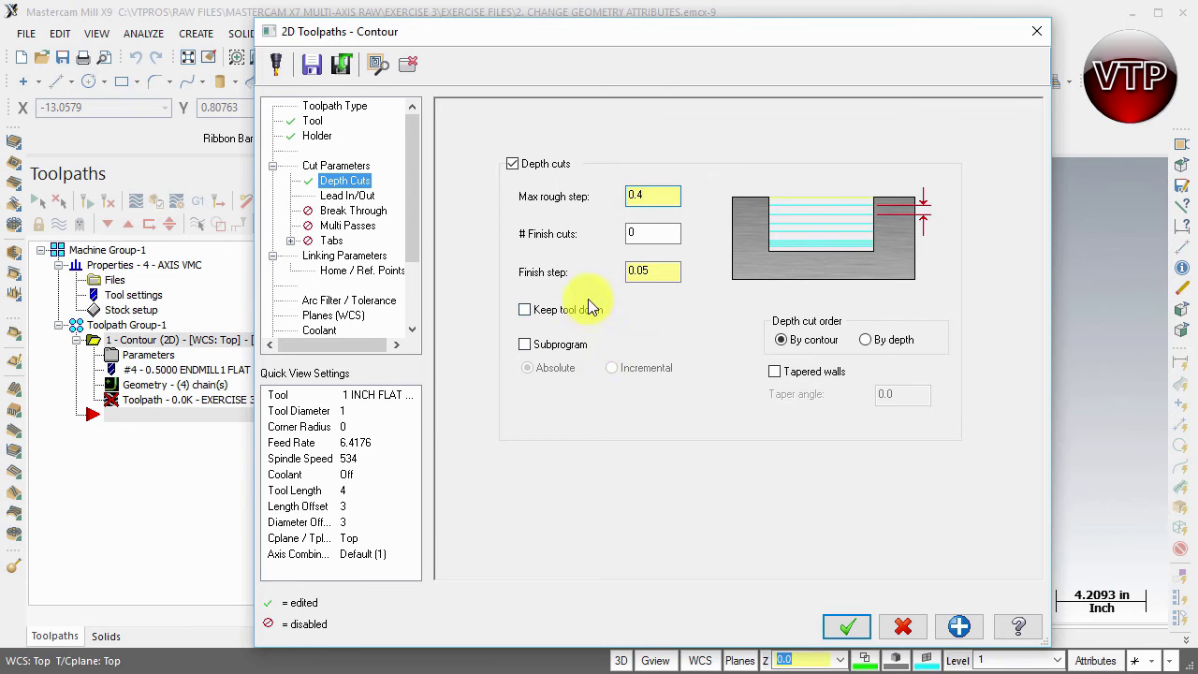
pyautogui.doubleClick(641, 234)
pyautogui.doubleClick(642, 236)
pyautogui.write('1')
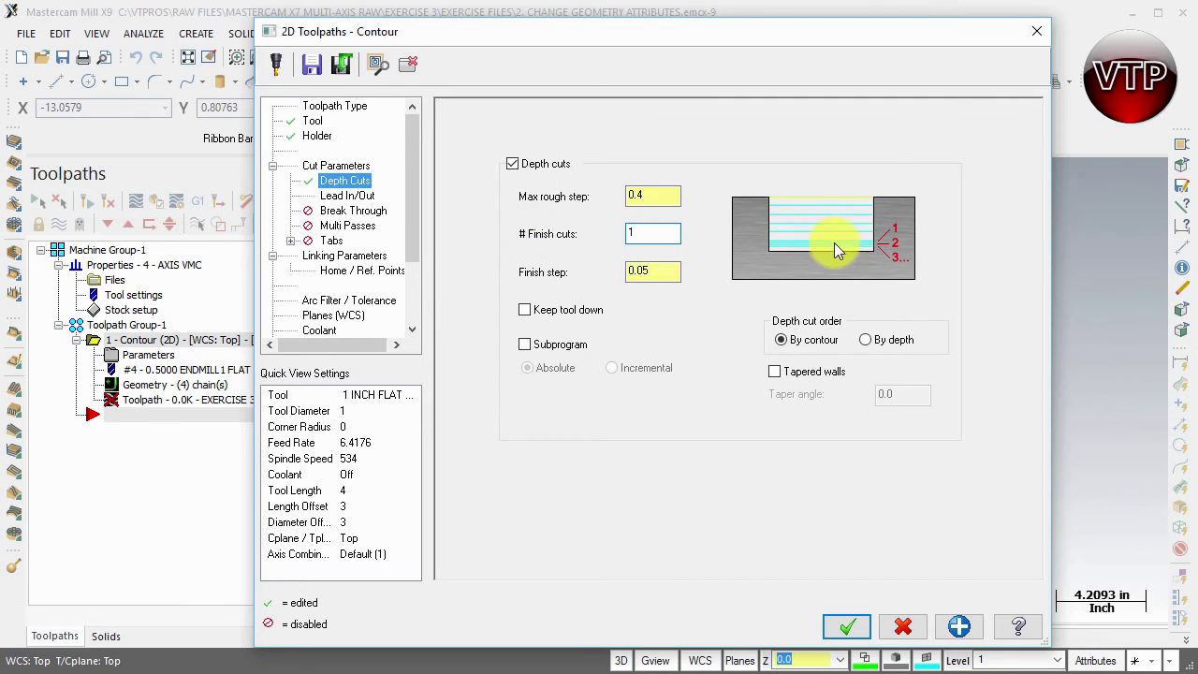
pyautogui.click(557, 313)
# - Set the entry line length and entry arc radius of the lead in/out to 0.0
pyautogui.click(346, 198)
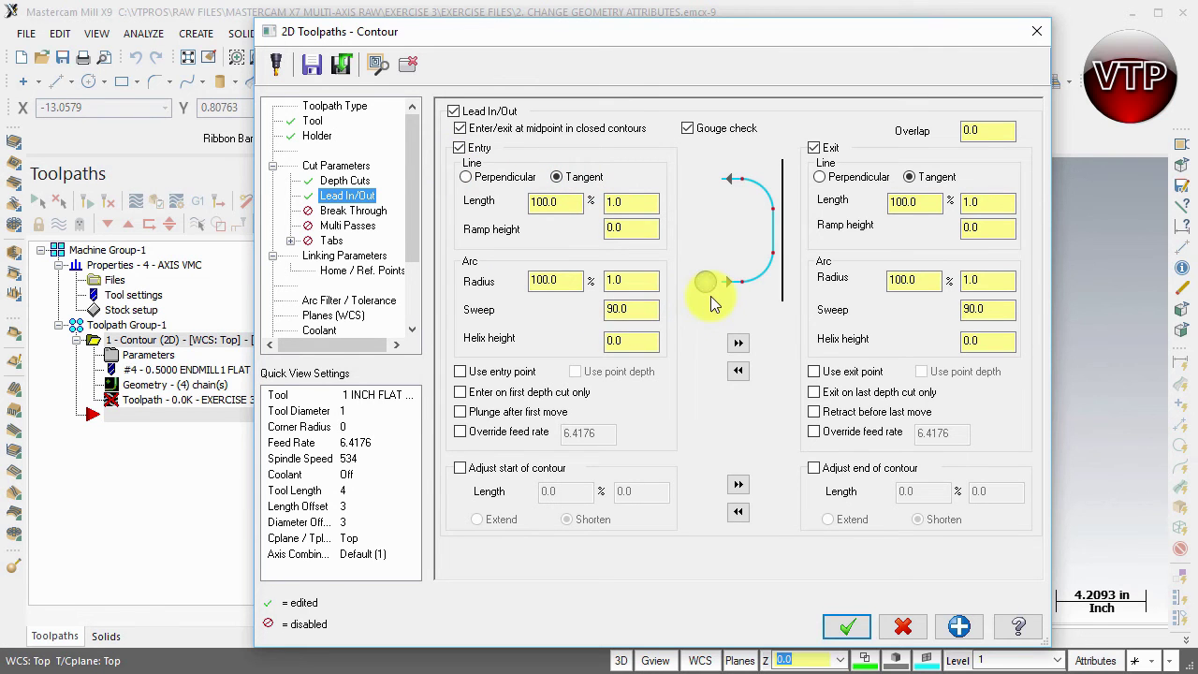
pyautogui.doubleClick(553, 201)
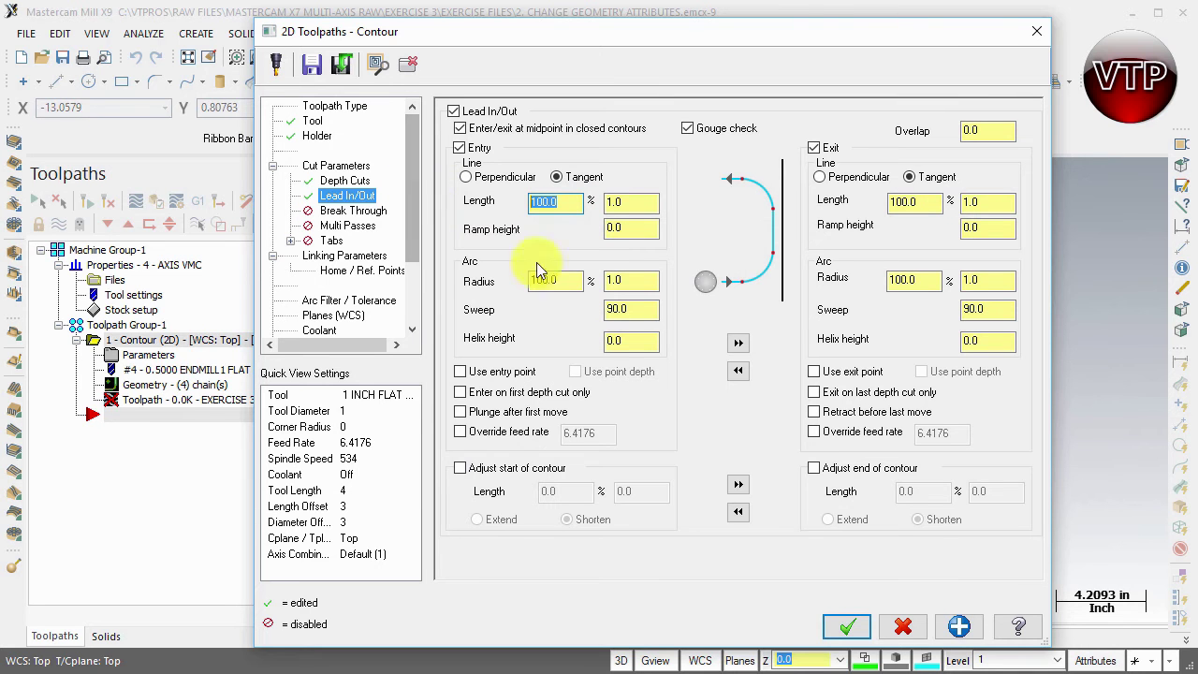
pyautogui.write('0')
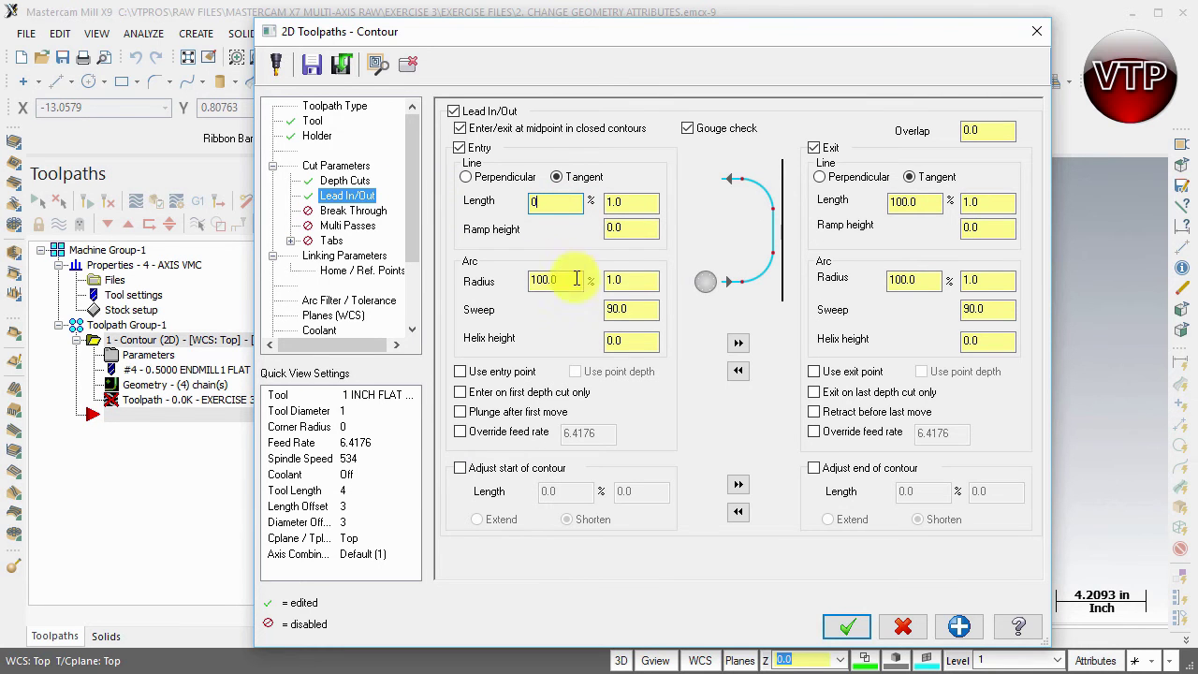
pyautogui.doubleClick(543, 280)
pyautogui.write('0')
pyautogui.doubleClick(632, 280)
pyautogui.write('0.0')
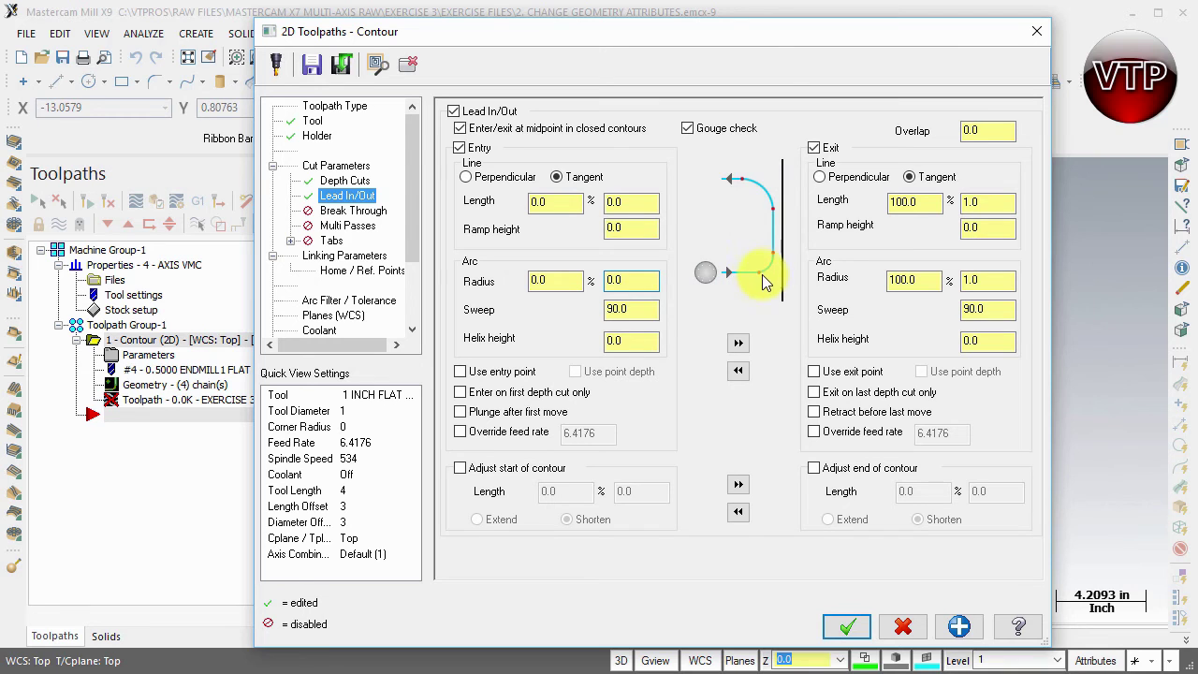
pyautogui.click(552, 202)
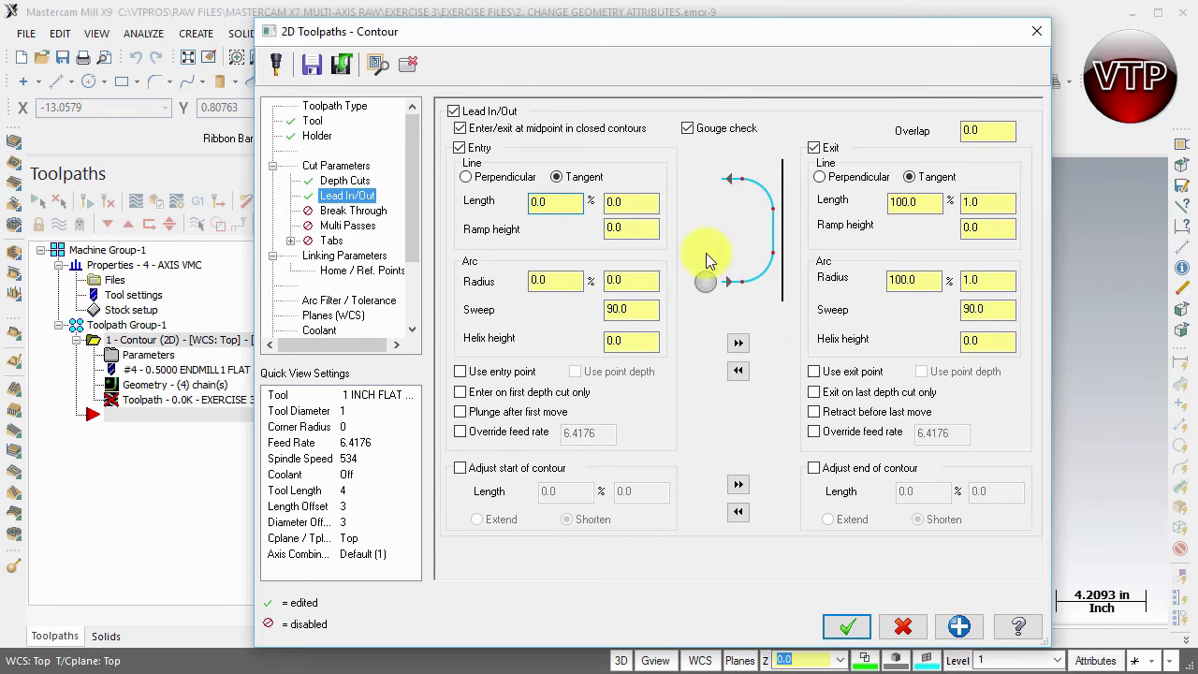
pyautogui.click(541, 280)
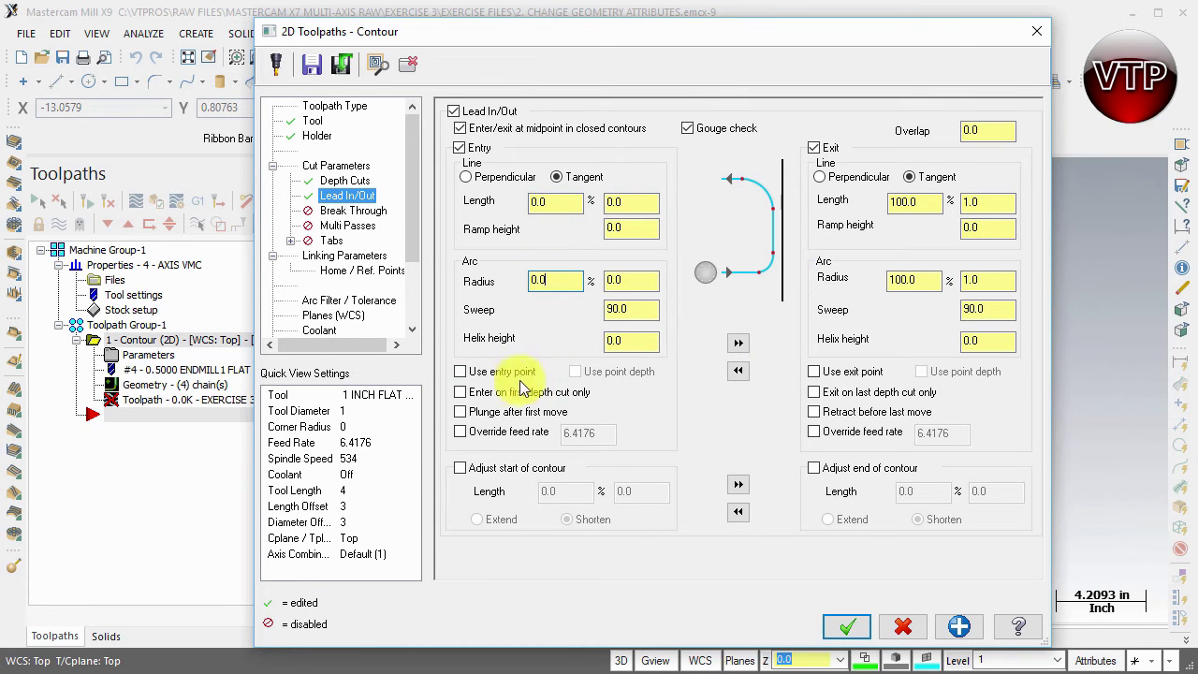
# - Enable Use entry point for the lead-in and copy all entry settings to the exit
pyautogui.click(472, 374)
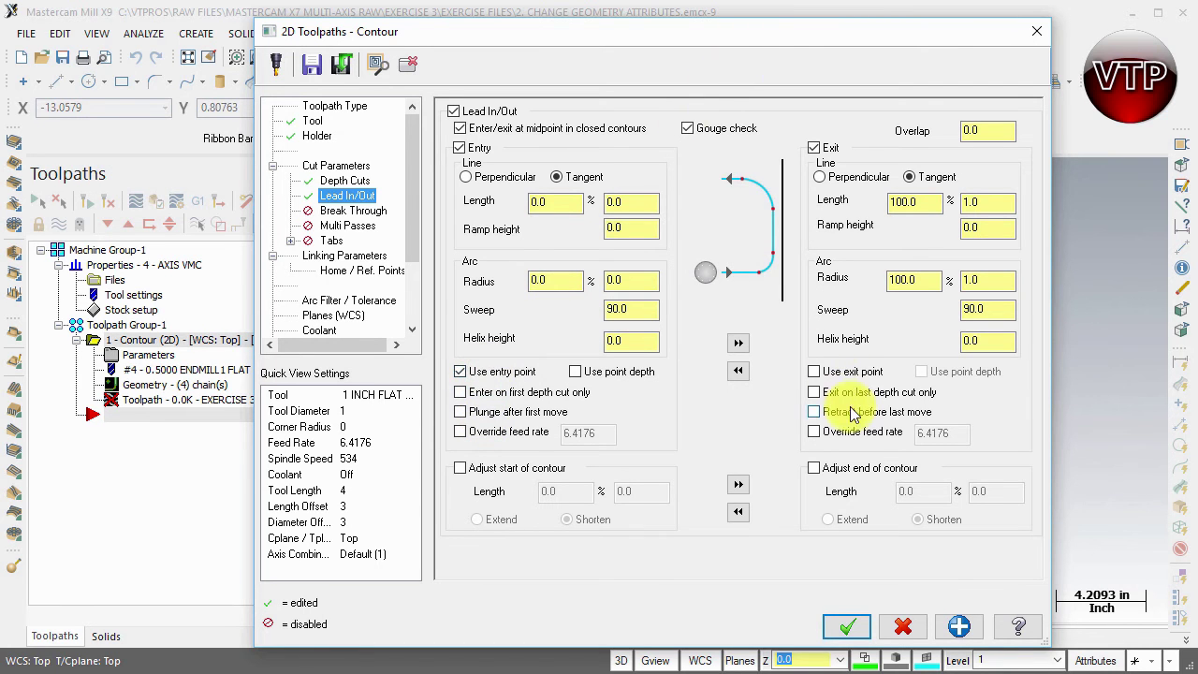
pyautogui.moveTo(919, 37); pyautogui.dragTo(374, 34)
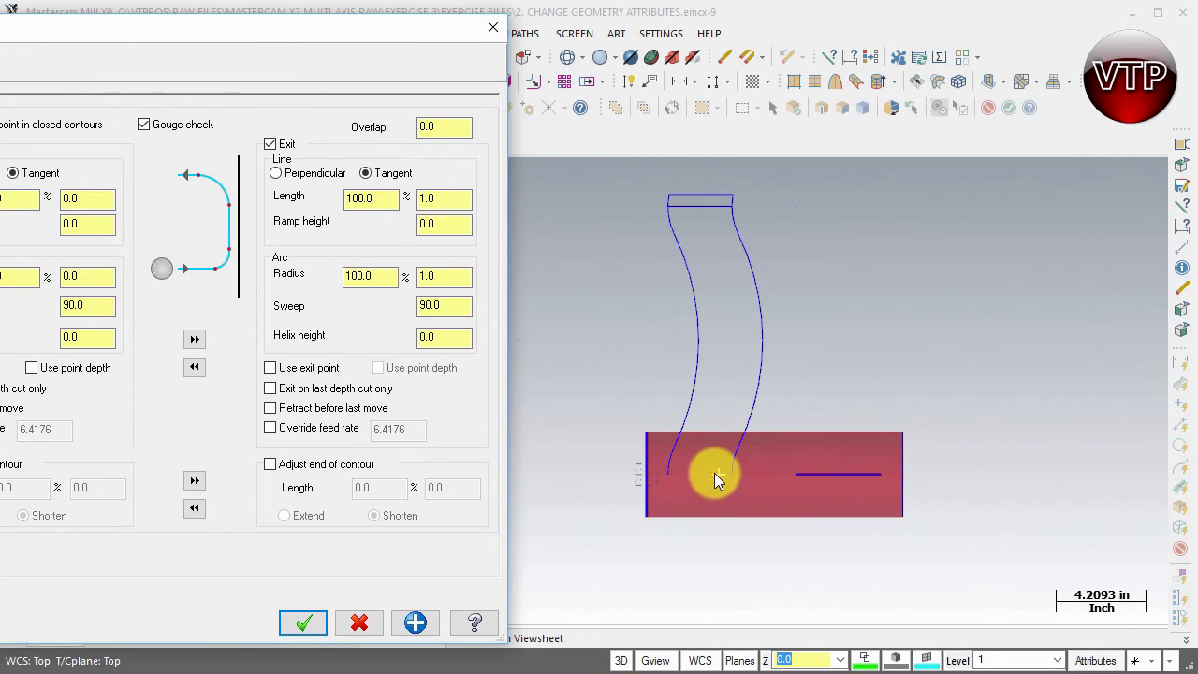
pyautogui.moveTo(152, 34); pyautogui.dragTo(710, 35)
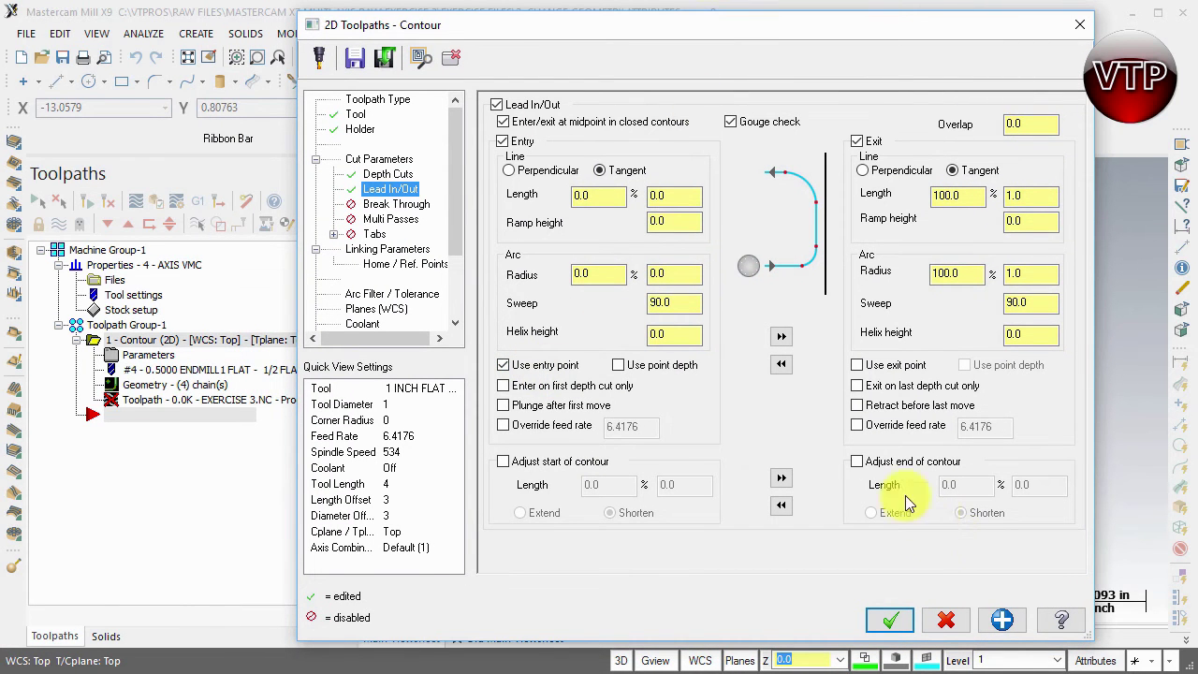
pyautogui.click(783, 338)
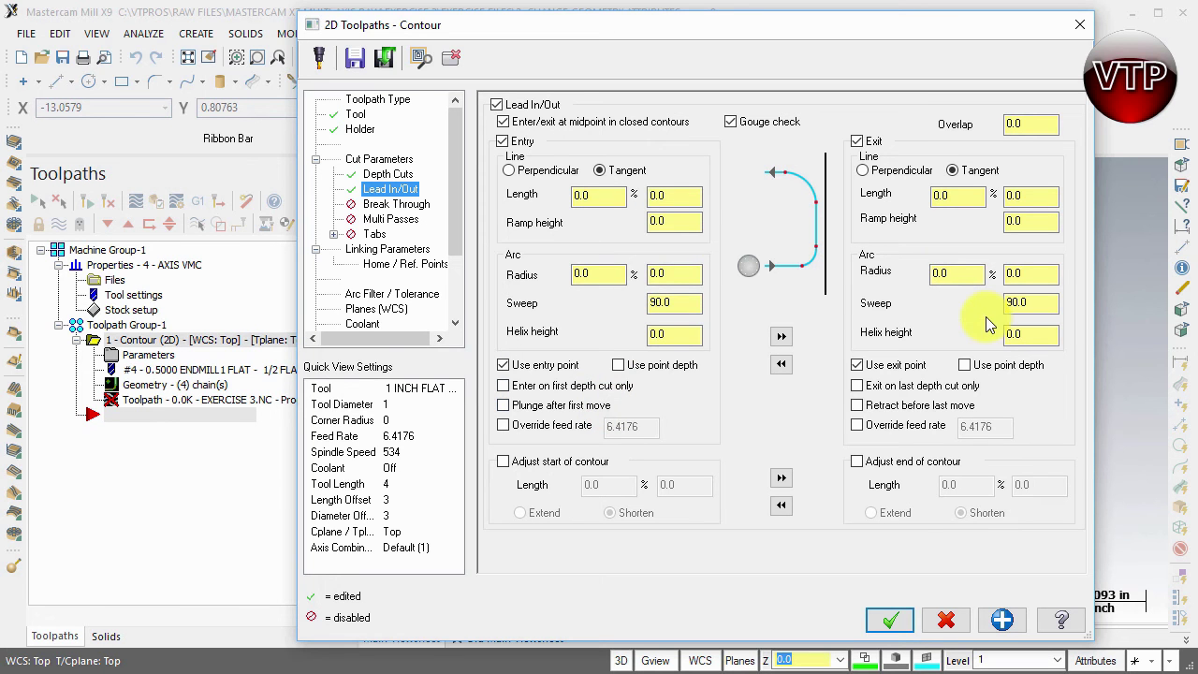
# - Leave break through off and enable multi passes with 3 rough passes at a spacing of 0.4
pyautogui.click(391, 204)
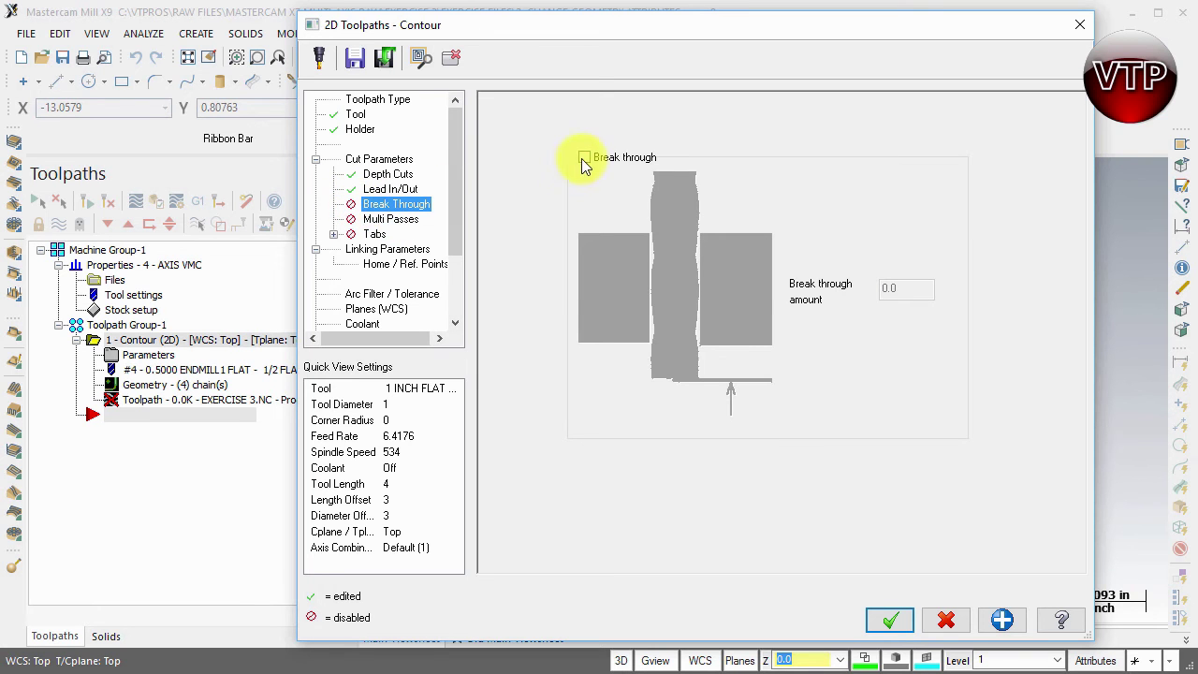
pyautogui.click(387, 220)
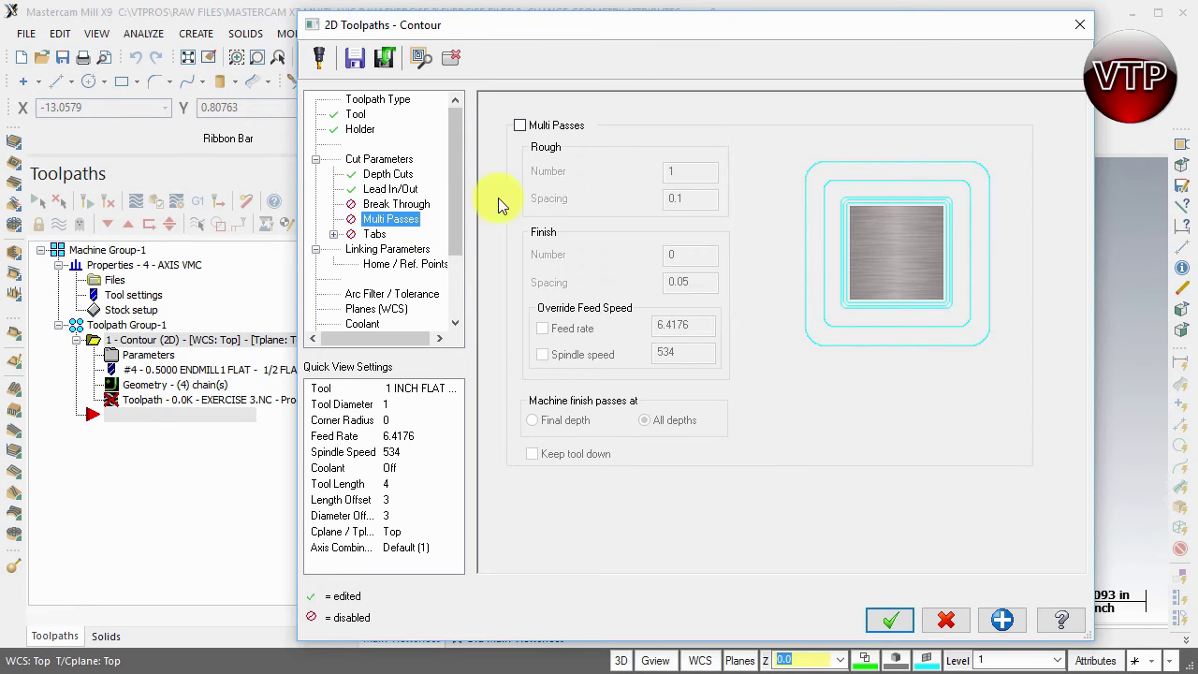
pyautogui.click(520, 124)
pyautogui.doubleClick(683, 171)
pyautogui.write('3')
pyautogui.doubleClick(676, 198)
pyautogui.write('25')
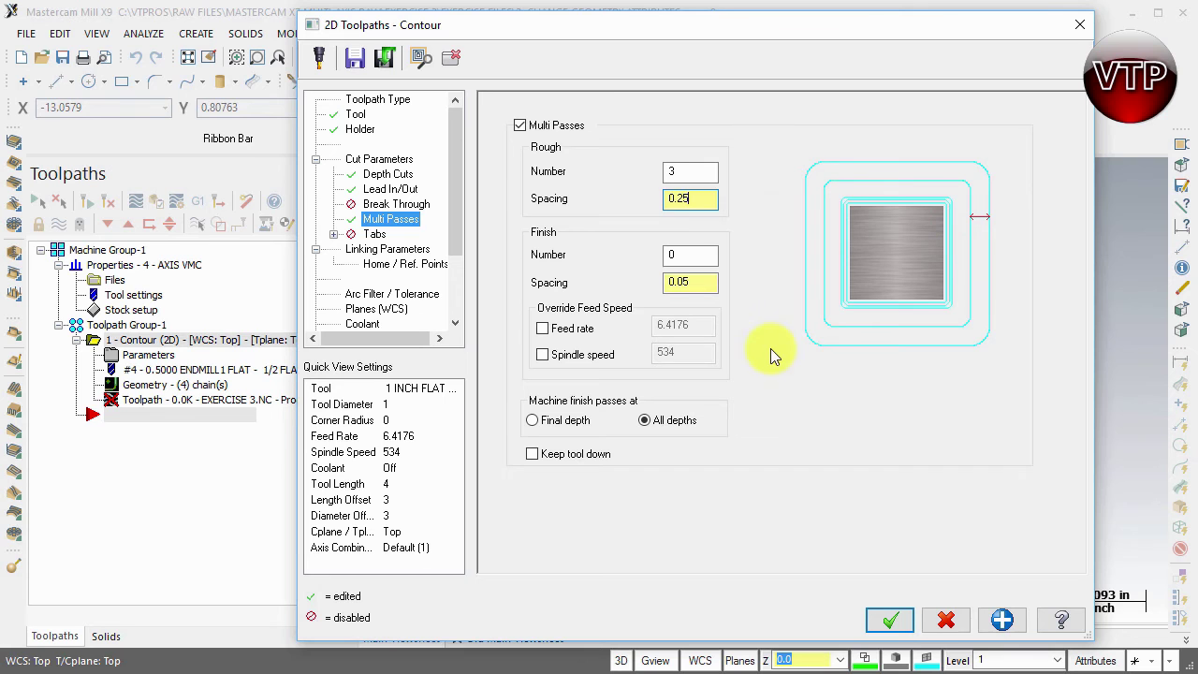
pyautogui.doubleClick(687, 197)
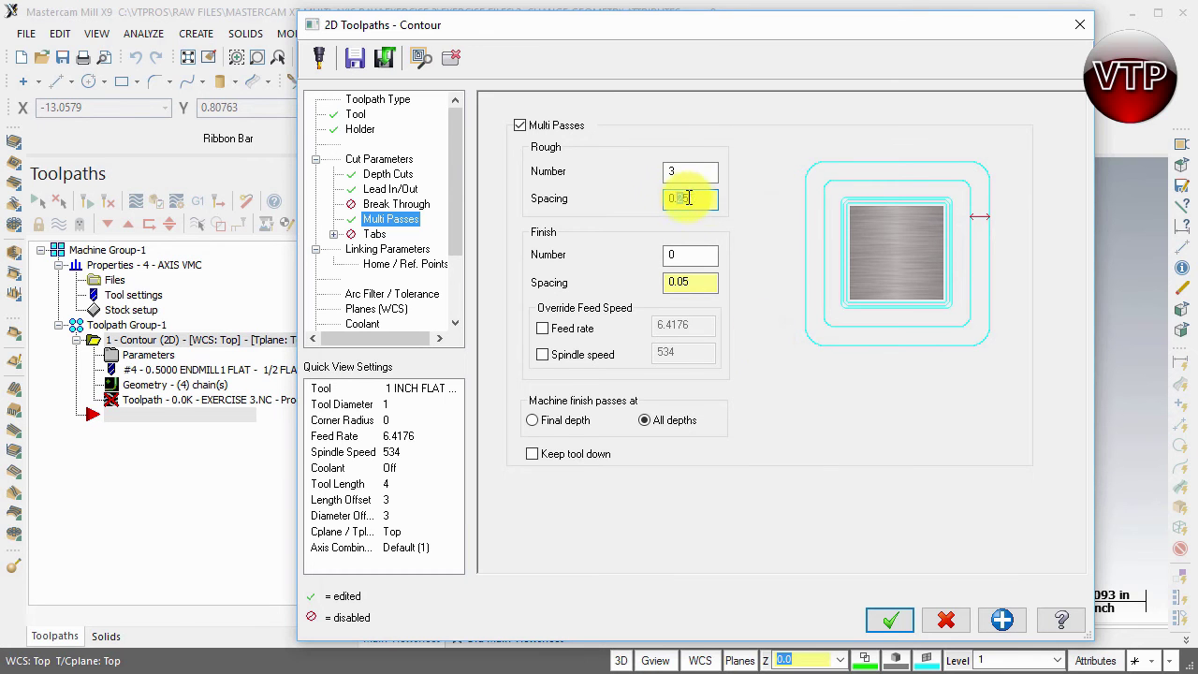
pyautogui.write('4')
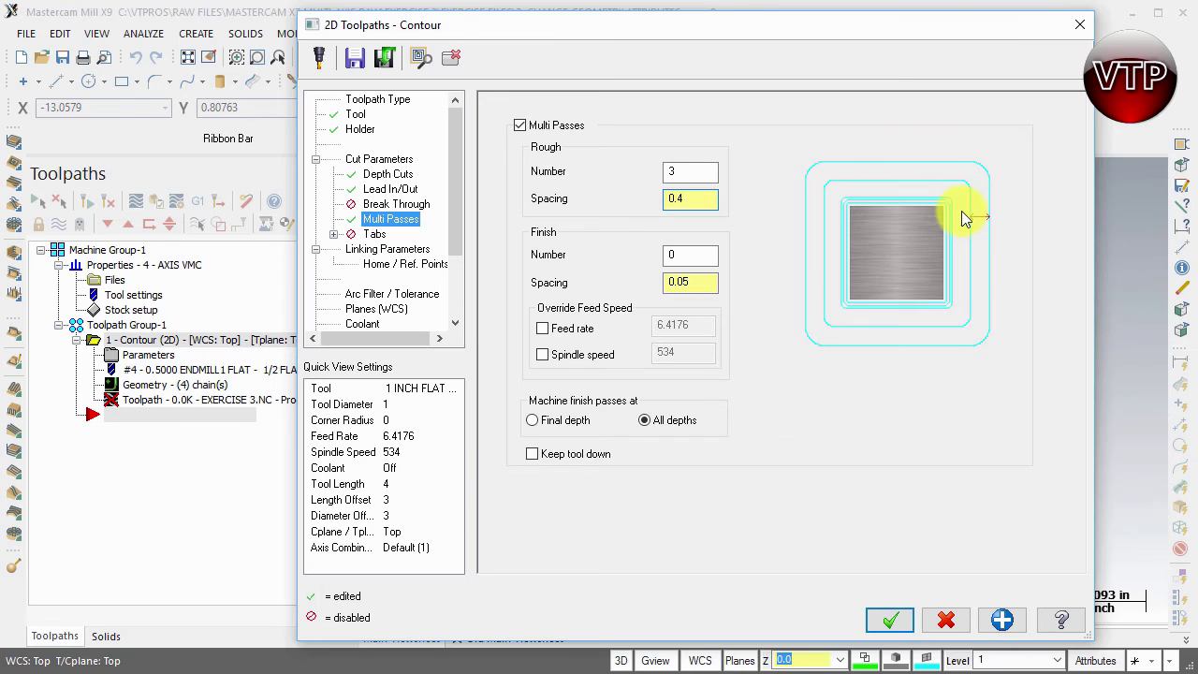
# - Turn on Keep tool down for the multi passes and turn it off for the depth cuts
pyautogui.click(554, 457)
pyautogui.click(384, 175)
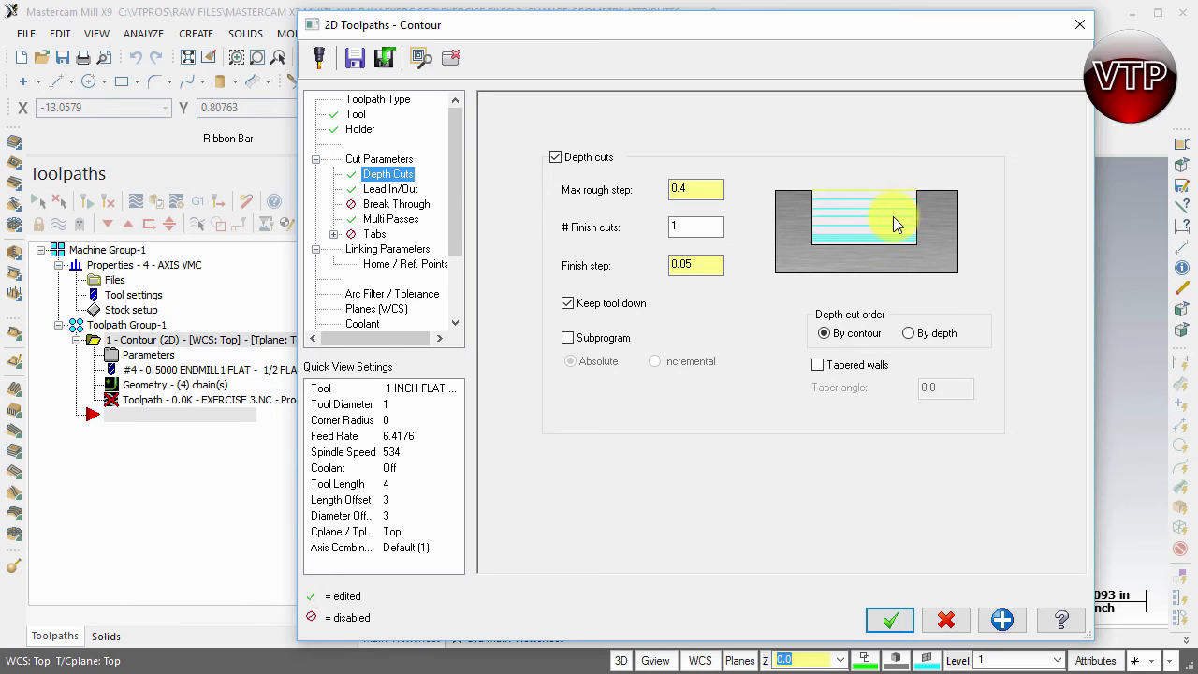
pyautogui.click(568, 303)
# - In the linking parameters, enable an absolute clearance of 2.0 and keep the retract height enabled
pyautogui.click(374, 249)
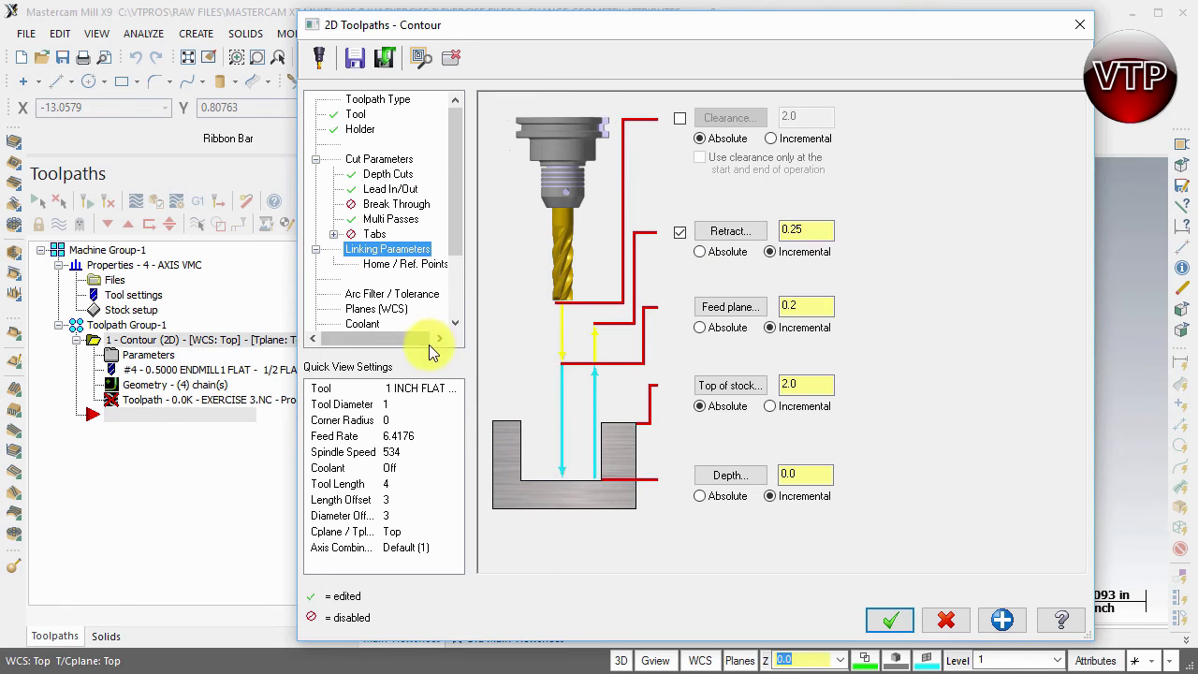
pyautogui.click(679, 118)
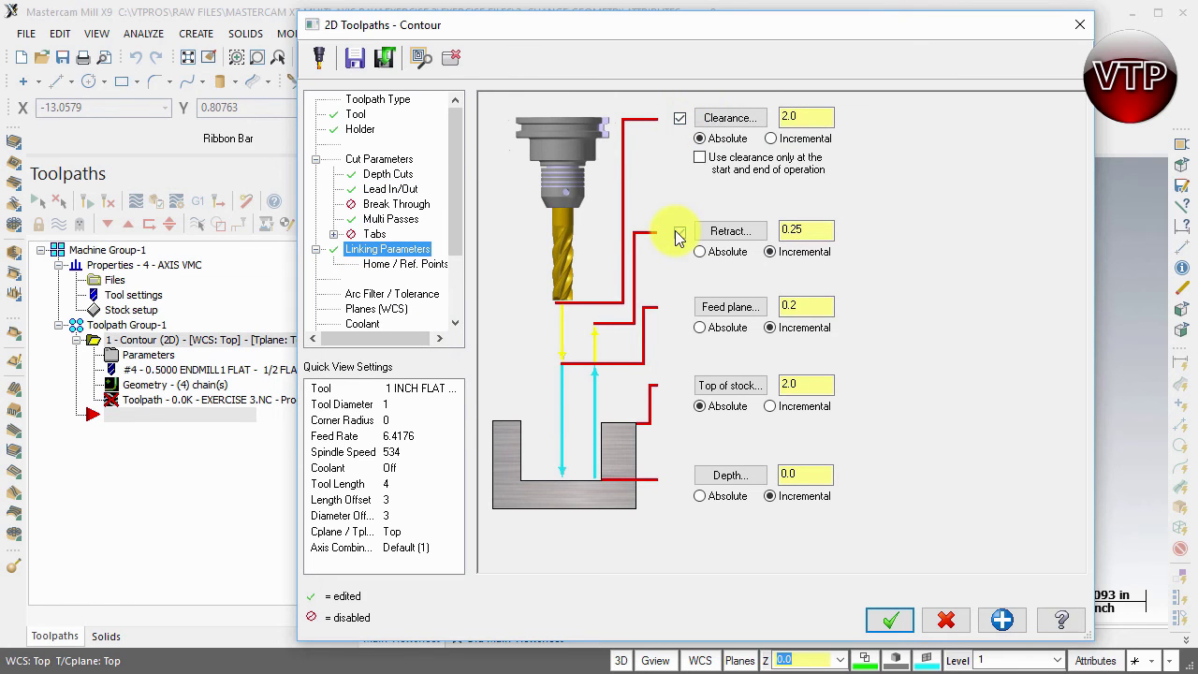
pyautogui.click(680, 232)
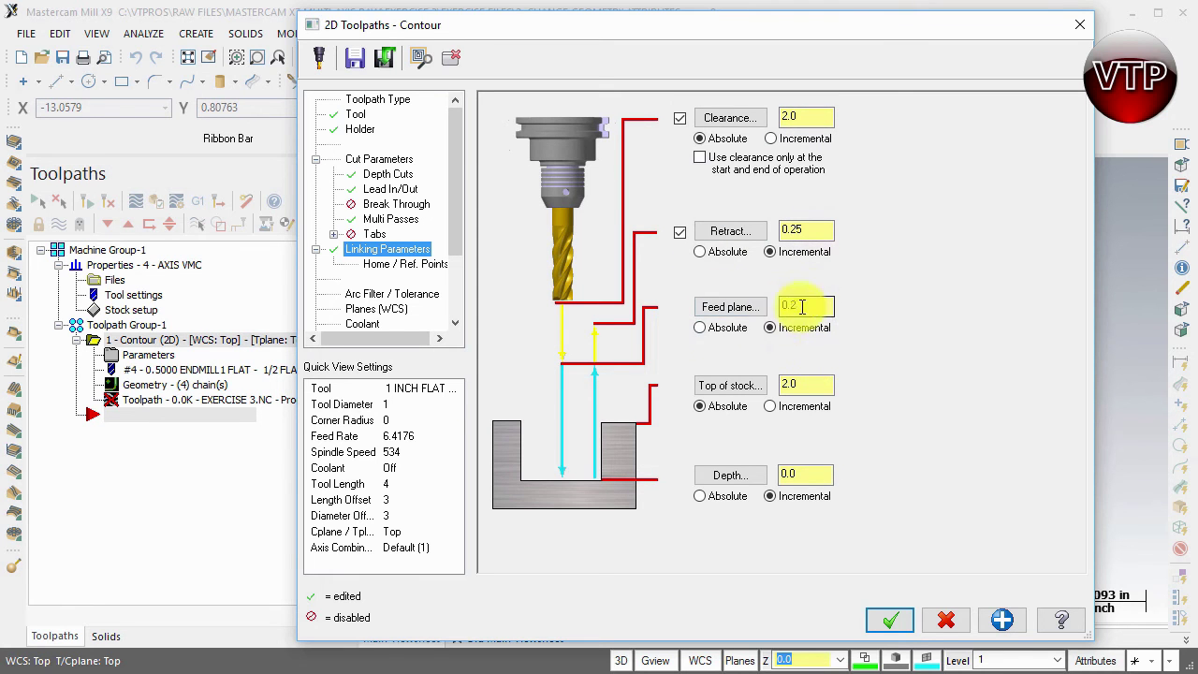
# - Set the top of stock to 0.25 and the depth to an absolute value of -0.5
pyautogui.click(813, 385)
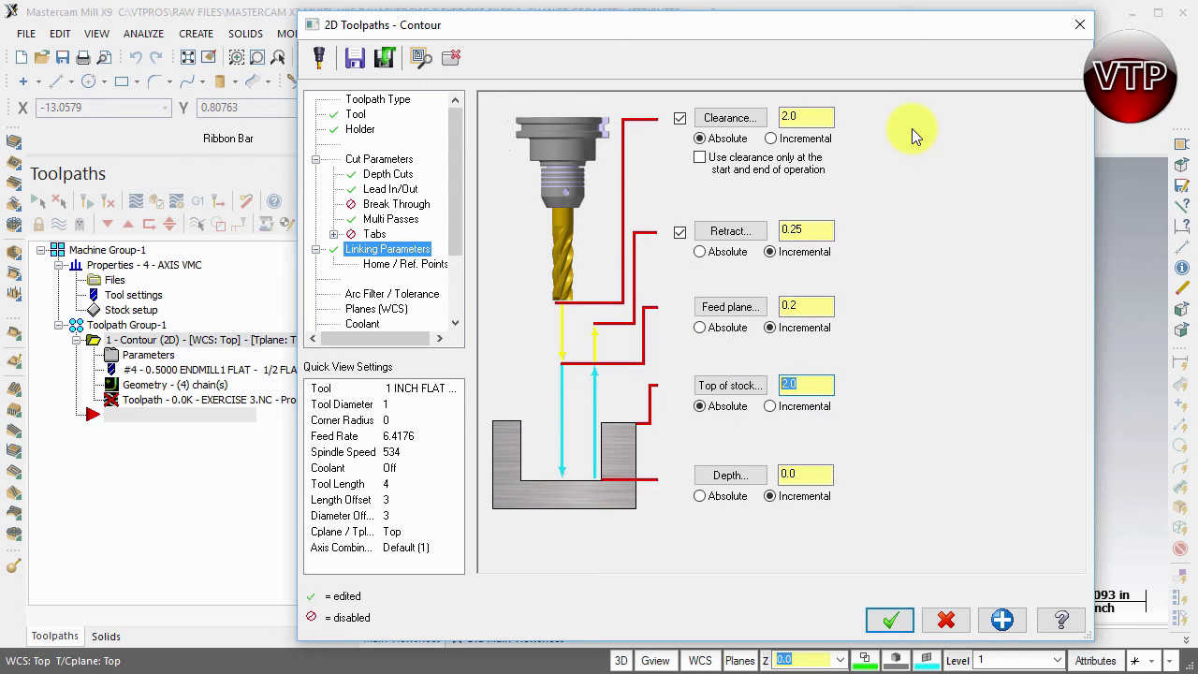
pyautogui.write('.25')
pyautogui.click(717, 495)
pyautogui.click(790, 478)
pyautogui.write('-.5')
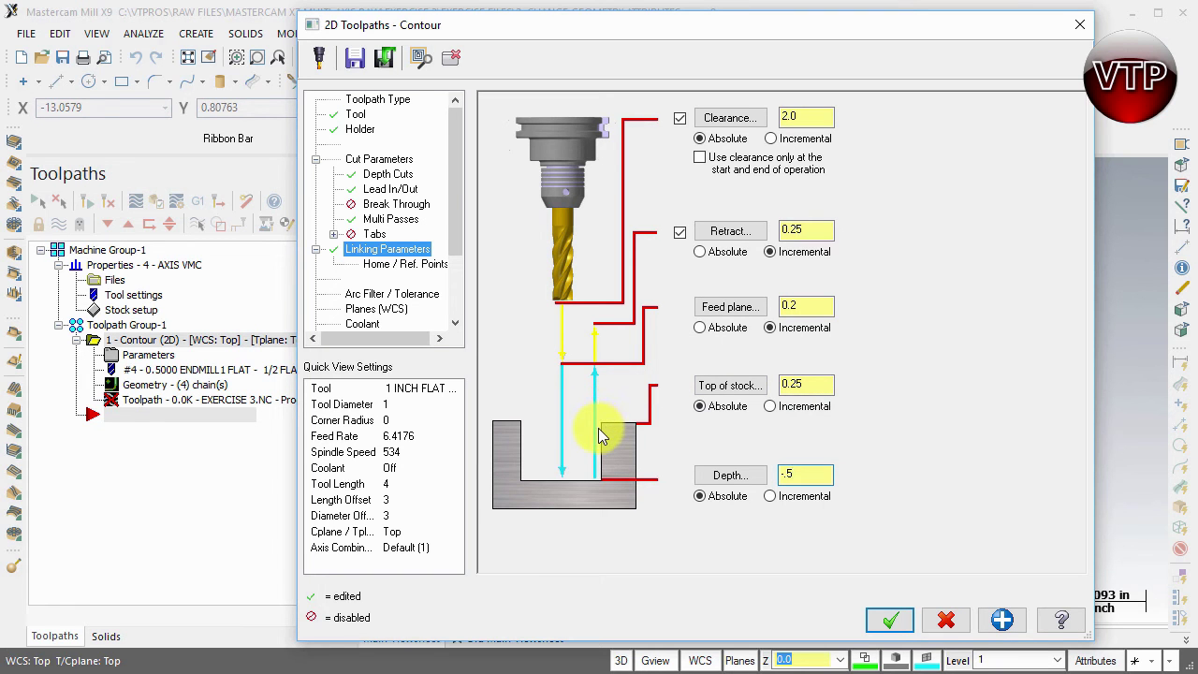
pyautogui.hotkey('shift', 'Tab')
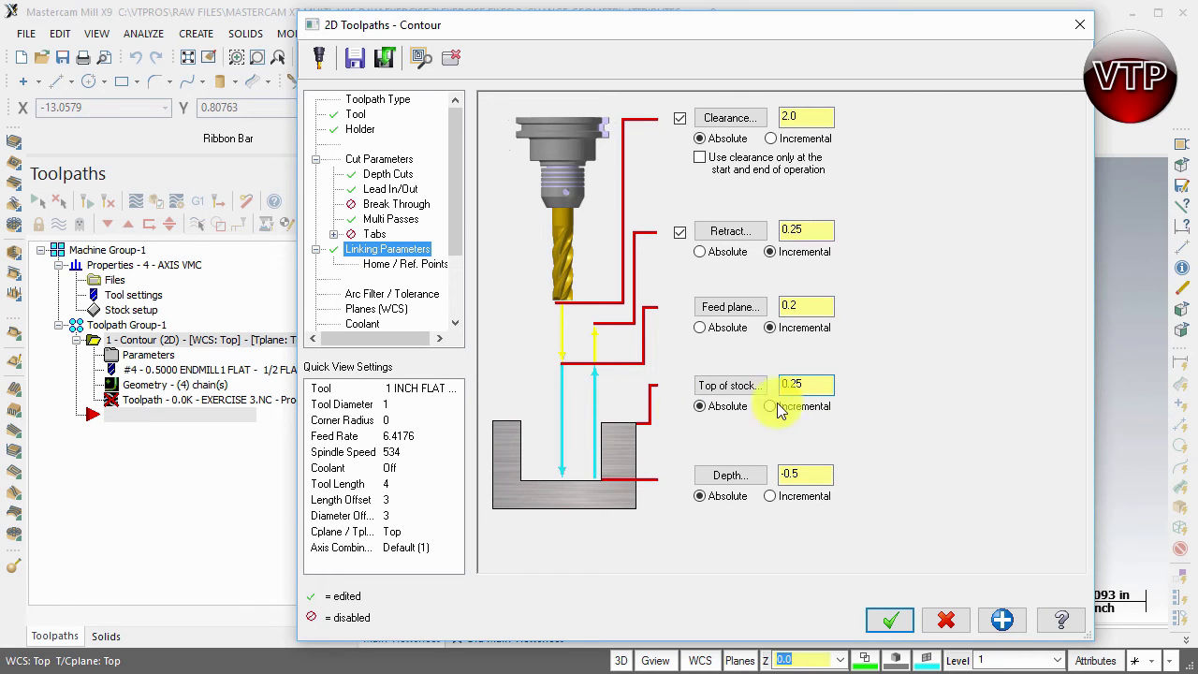
pyautogui.click(810, 385)
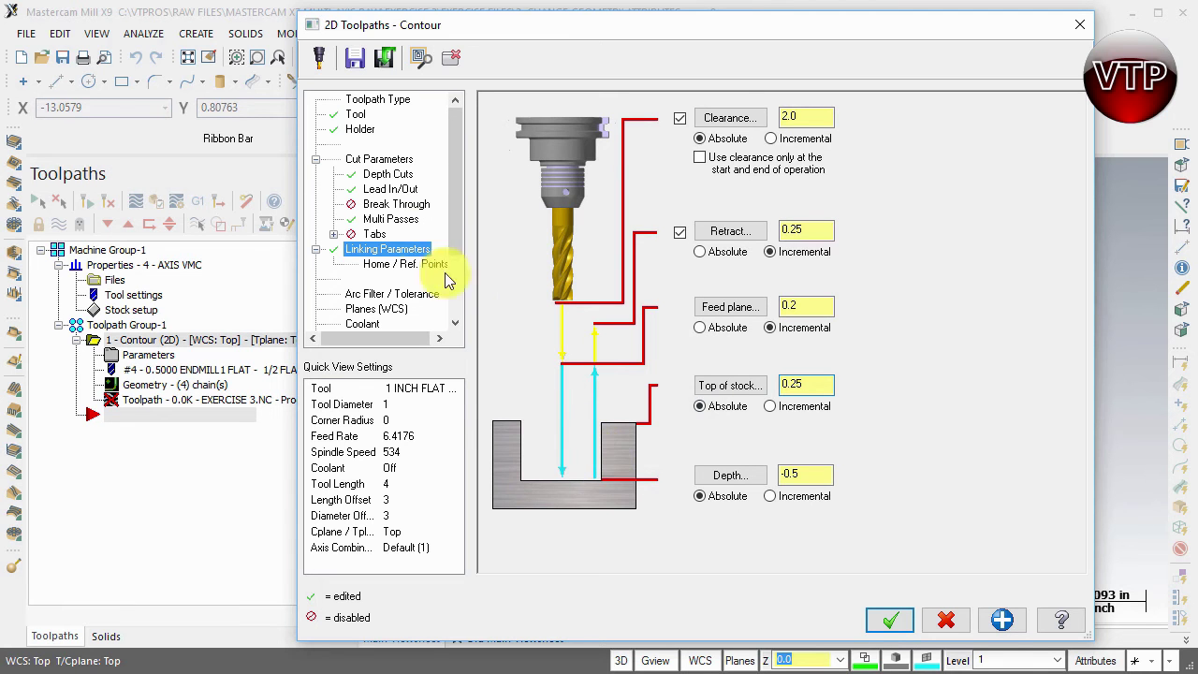
# - Compare the depth cuts' max rough step with the top of stock and depth in the linking parameters
pyautogui.click(389, 176)
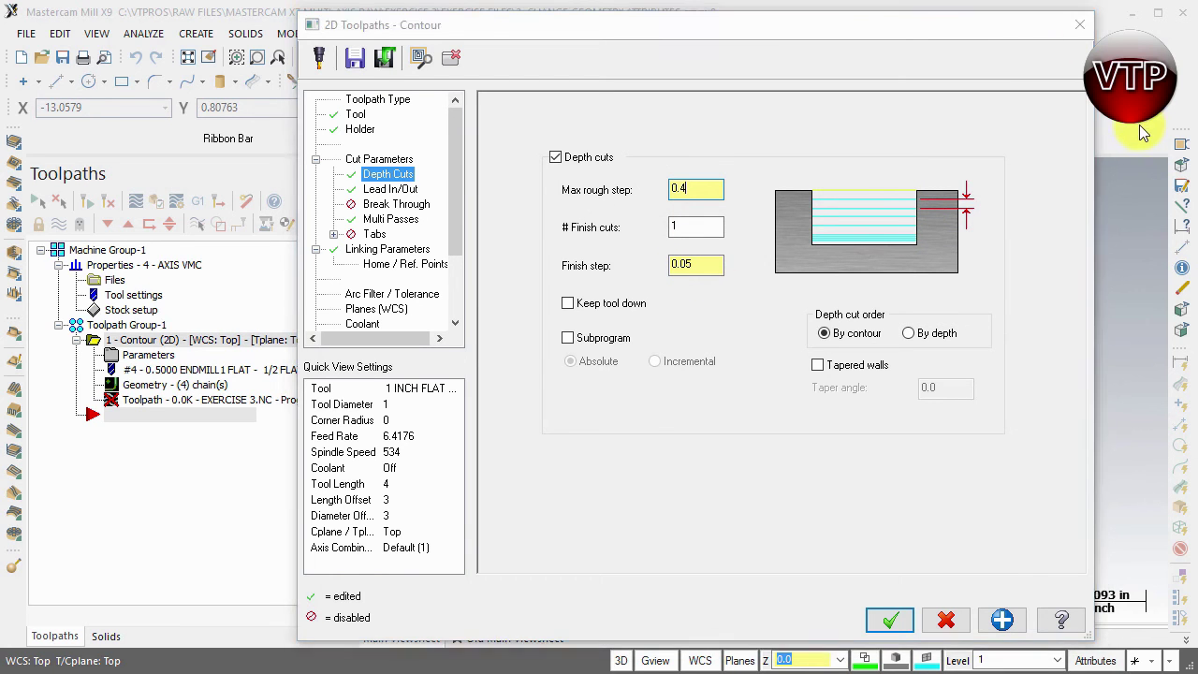
pyautogui.click(387, 250)
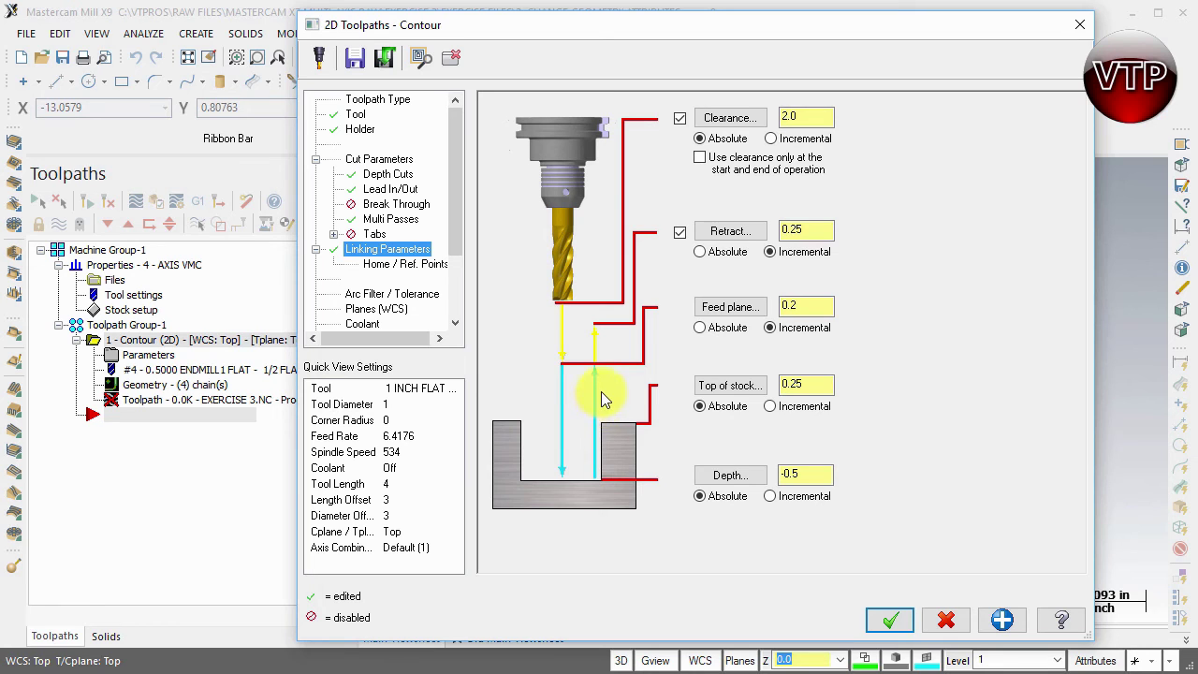
pyautogui.doubleClick(801, 389)
pyautogui.press('Tab')
# - Set the rotary axis control to axis substitution of the Y axis, CW direction, with a rotary diameter of 4.0
pyautogui.scroll(-2, 449, 285)
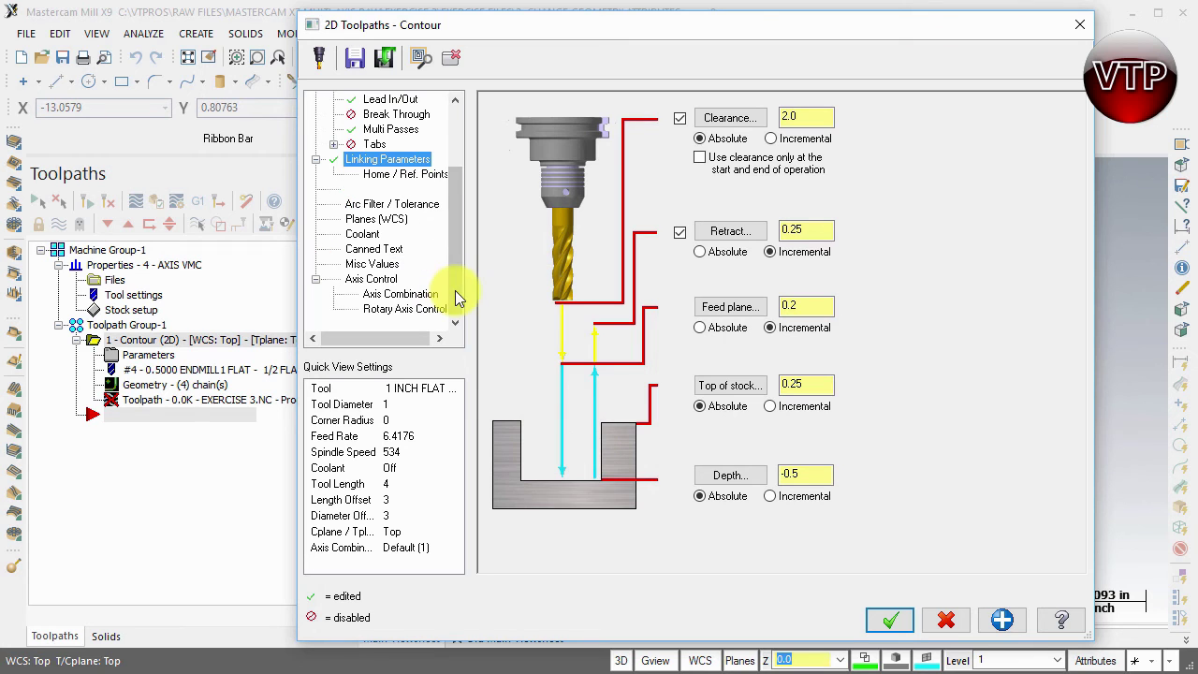
pyautogui.click(400, 309)
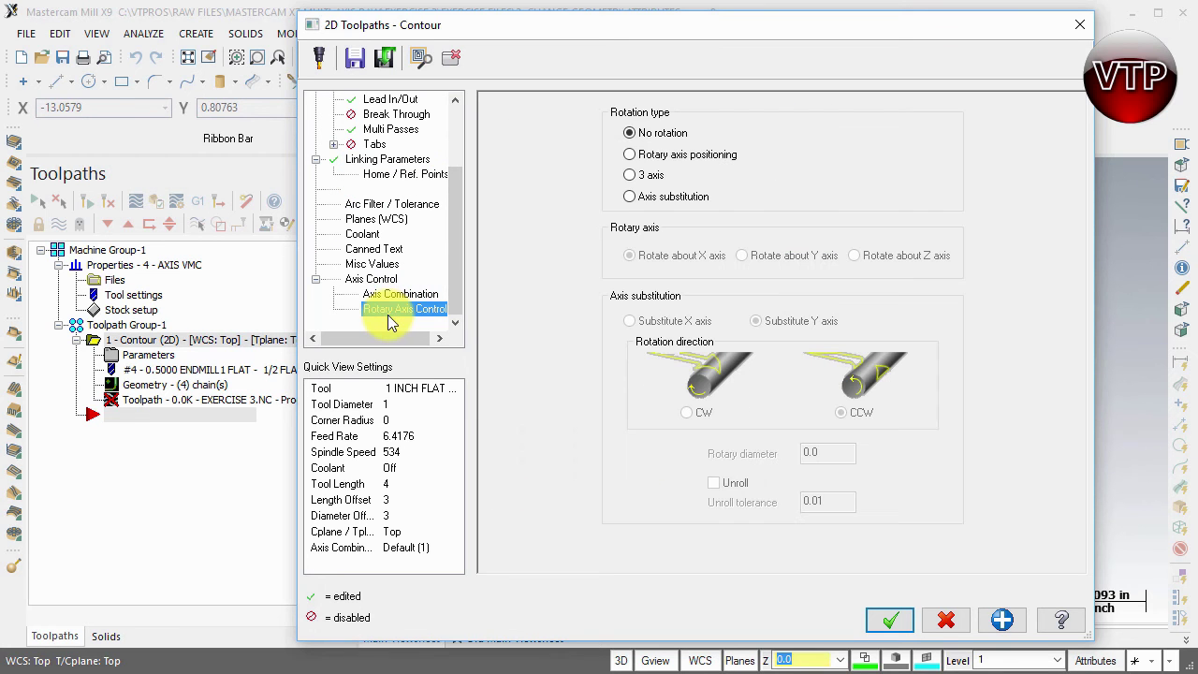
pyautogui.click(636, 205)
pyautogui.click(687, 413)
pyautogui.moveTo(840, 456); pyautogui.dragTo(769, 455)
pyautogui.write('4')
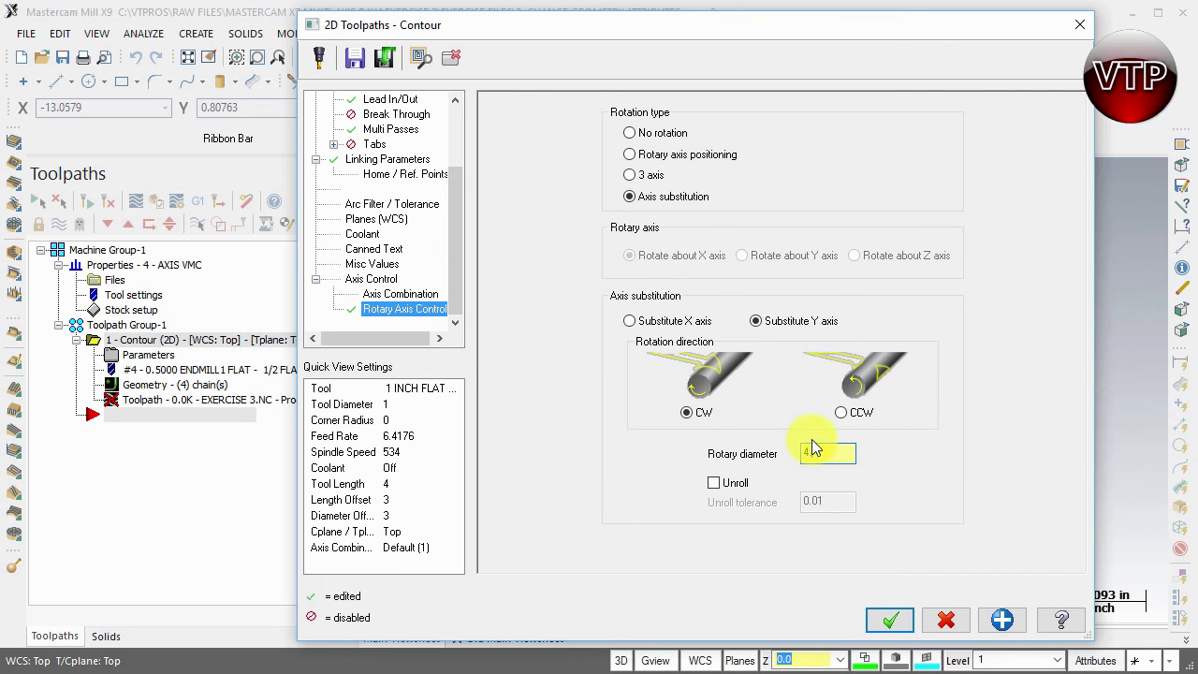
pyautogui.write('.0')
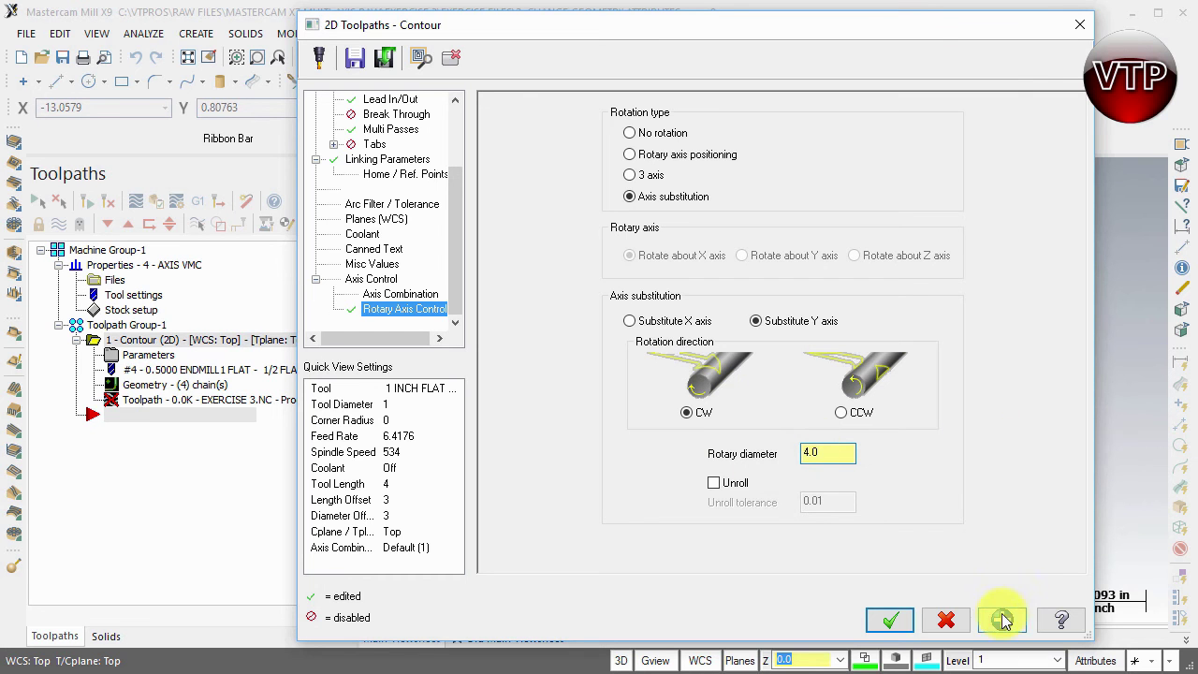
# - Accept the Contour settings to generate the toolpath, and start its Verify simulation on the cylindrical stock
pyautogui.click(885, 619)
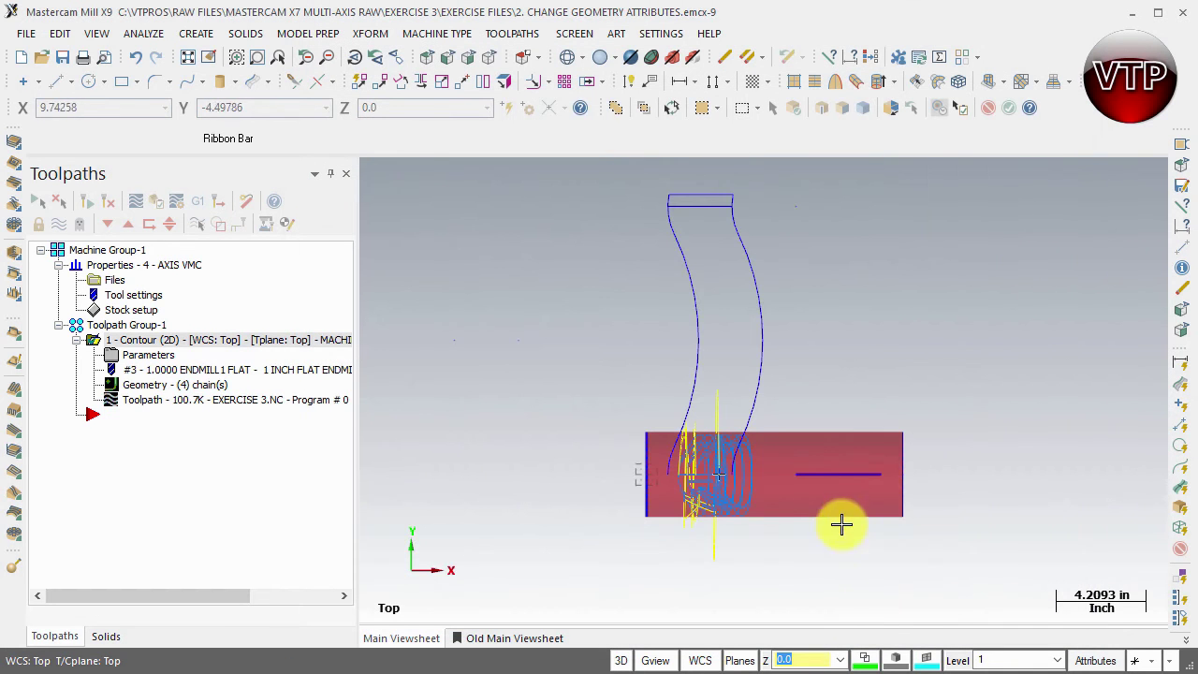
pyautogui.moveTo(824, 518); pyautogui.dragTo(797, 416, button='middle')
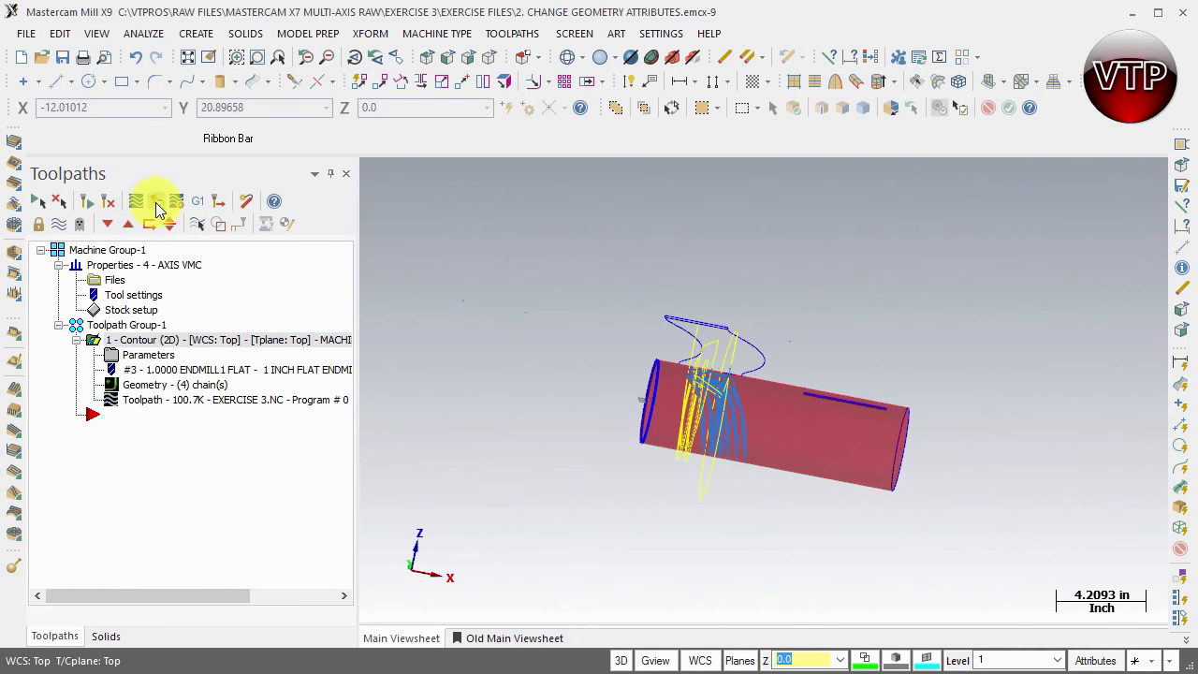
pyautogui.click(156, 200)
pyautogui.moveTo(556, 300); pyautogui.dragTo(471, 334, button='middle')
pyautogui.scroll(1, 473, 339)
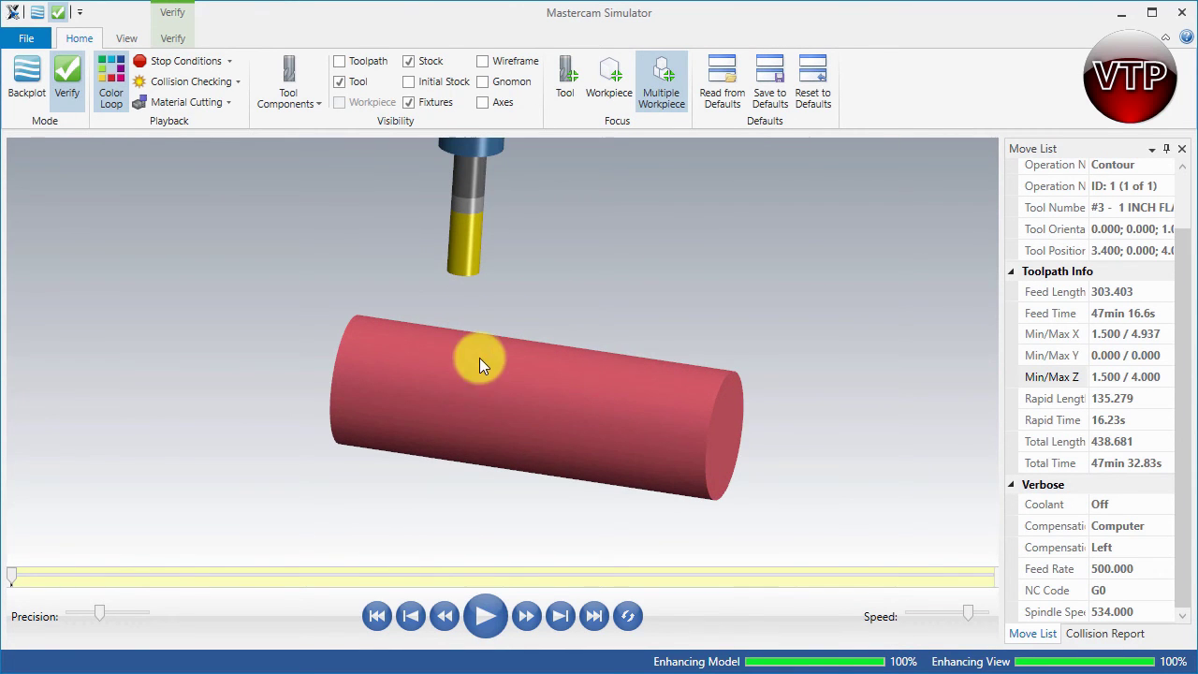
pyautogui.click(487, 614)
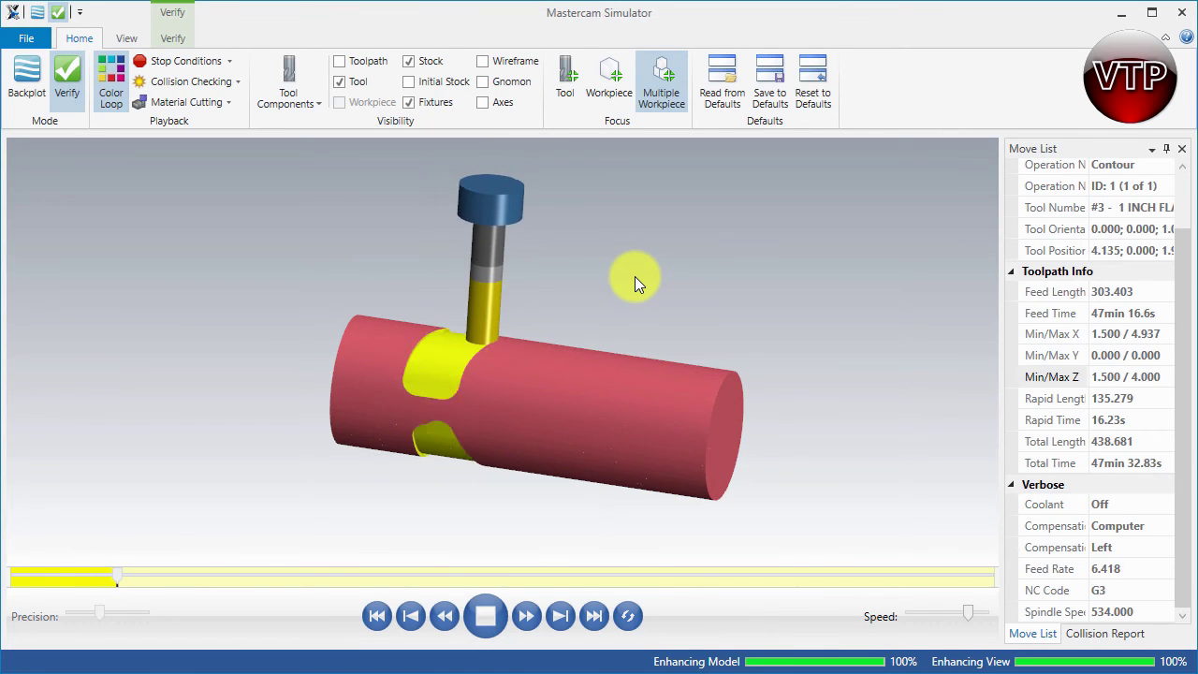
pyautogui.scroll(3, 453, 371)
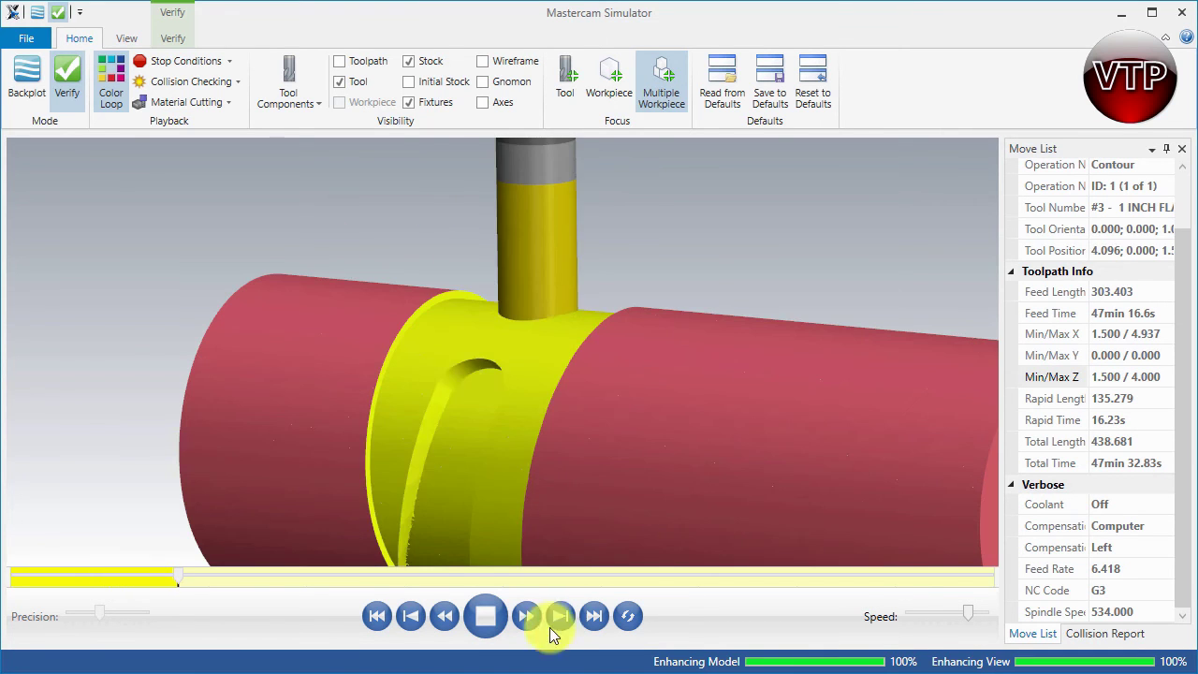
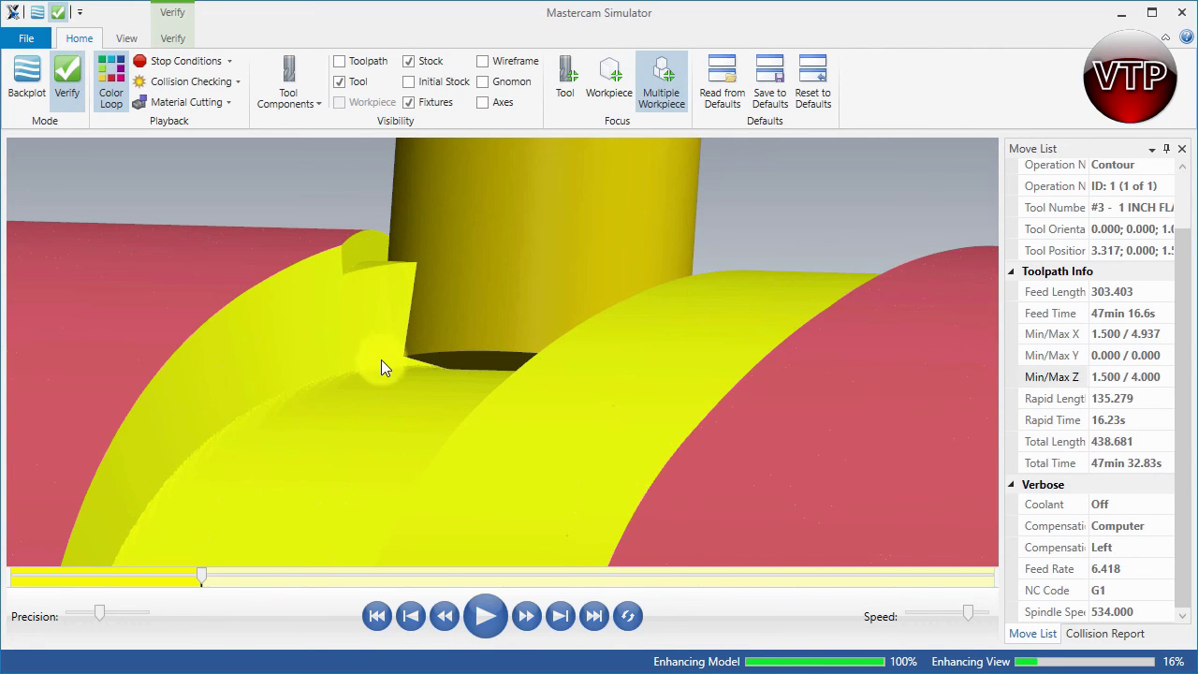
# - Resume the cutting simulation and run the Contour toolpath's remaining moves to the end
pyautogui.scroll(-5, 379, 369)
pyautogui.click(493, 618)
pyautogui.scroll(-5, 549, 349)
pyautogui.moveTo(549, 344); pyautogui.dragTo(538, 374)
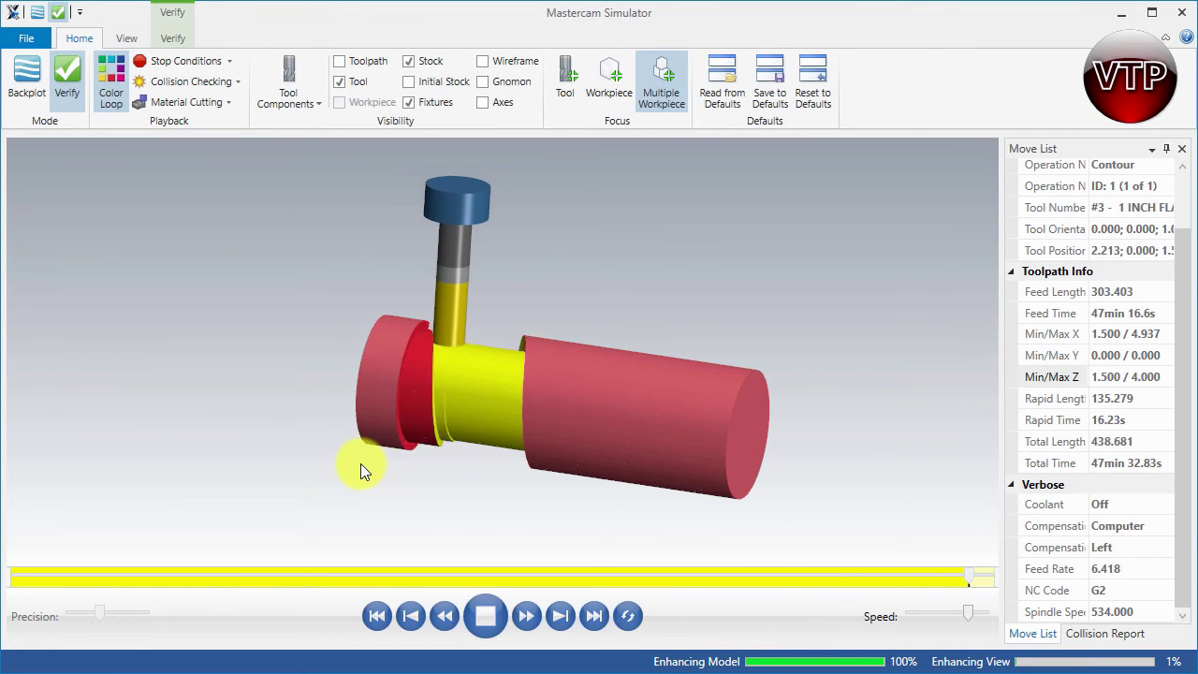
# - Examine the red-marked area beside the machined strip from several angles, and close the simulator
pyautogui.moveTo(470, 379); pyautogui.dragTo(396, 391)
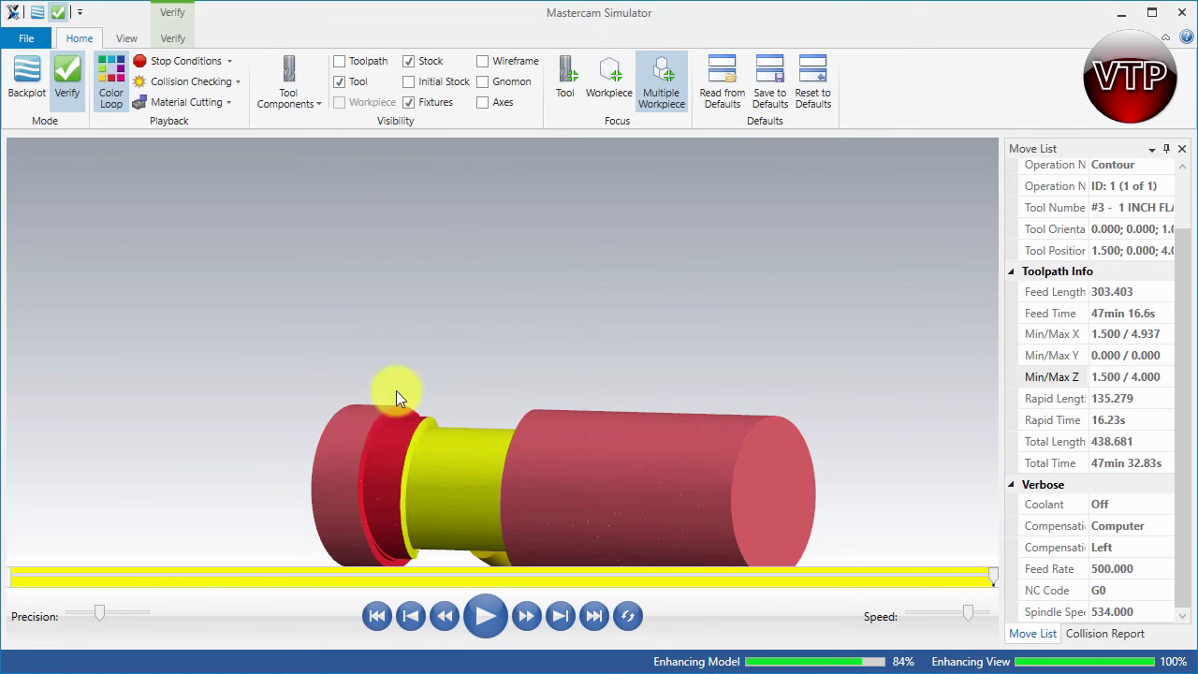
pyautogui.moveTo(386, 440); pyautogui.dragTo(444, 387)
pyautogui.moveTo(421, 437); pyautogui.dragTo(419, 361)
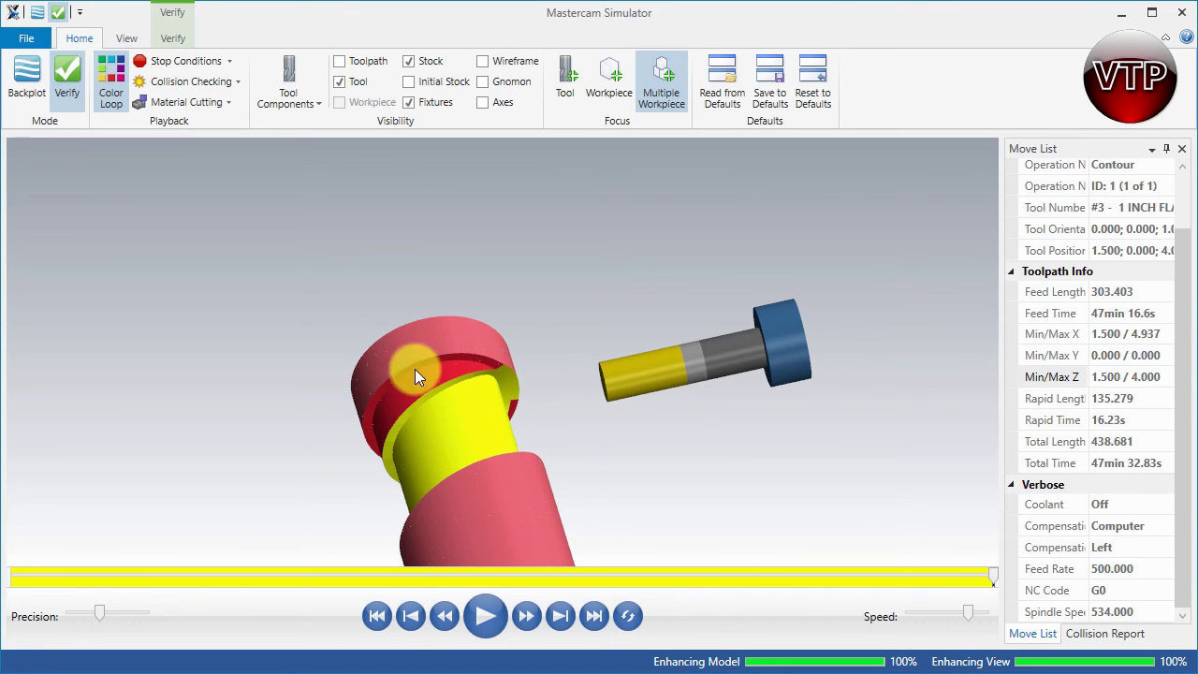
pyautogui.moveTo(467, 375); pyautogui.dragTo(408, 462)
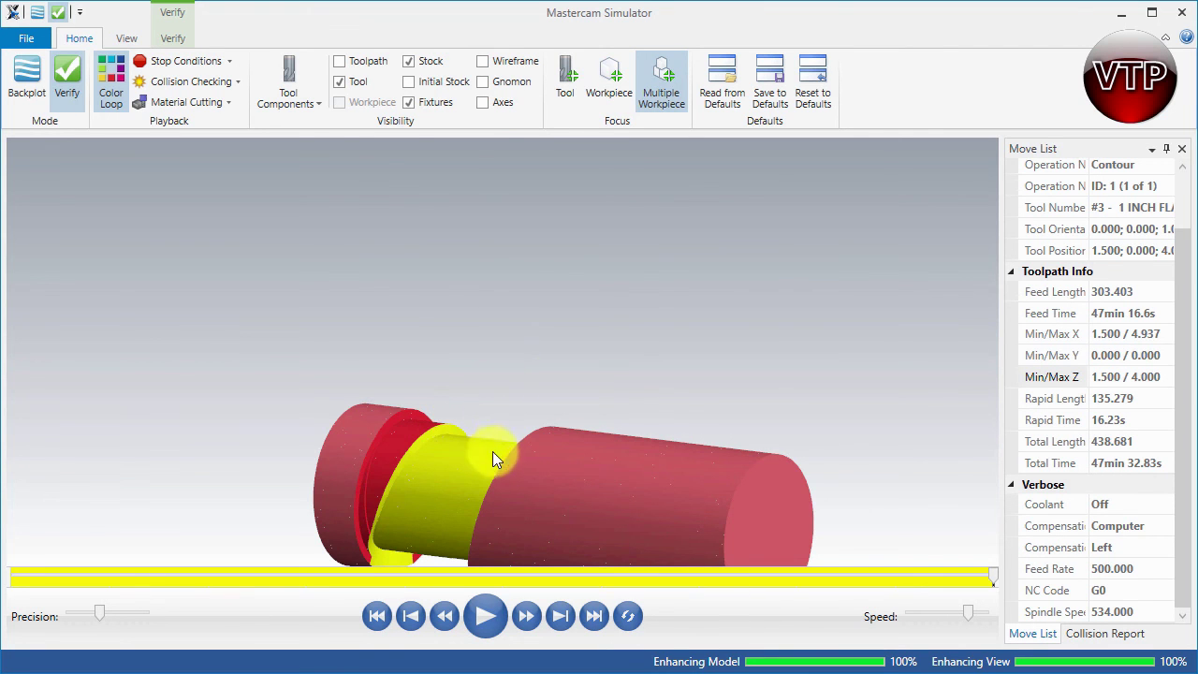
pyautogui.scroll(-3, 492, 451)
pyautogui.click(1183, 14)
# - In the Contour operation's linking parameters, set the retract to 0.25 and the feed plane to 0.2
pyautogui.click(148, 355)
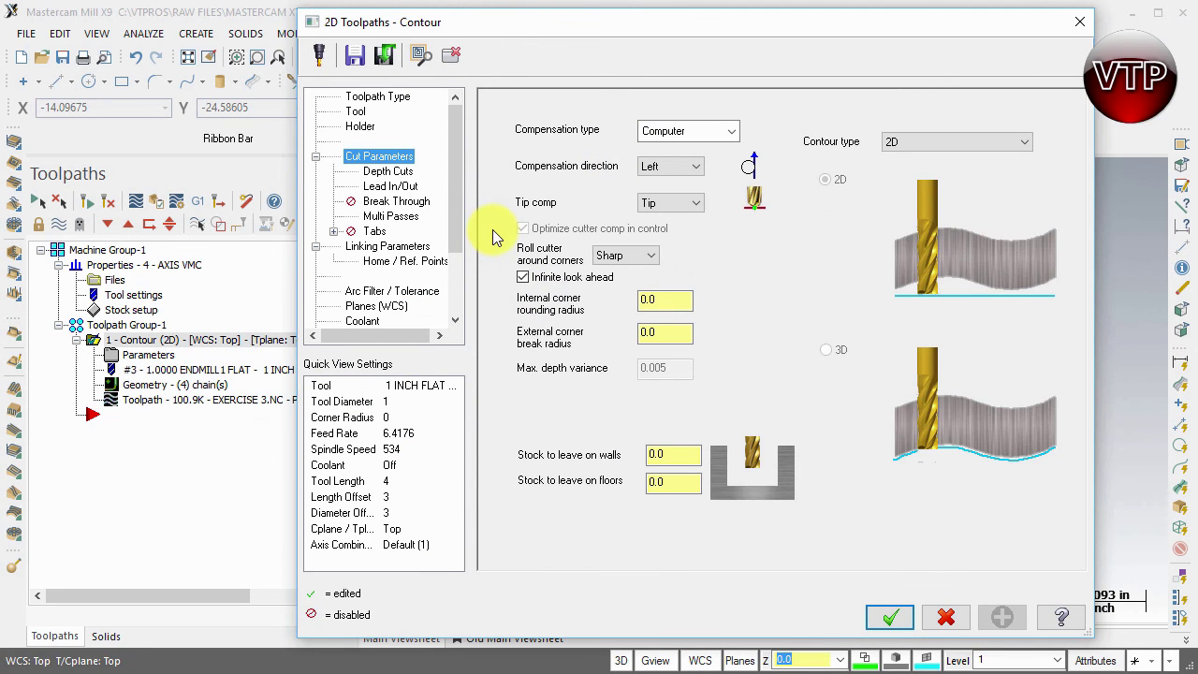
pyautogui.click(384, 247)
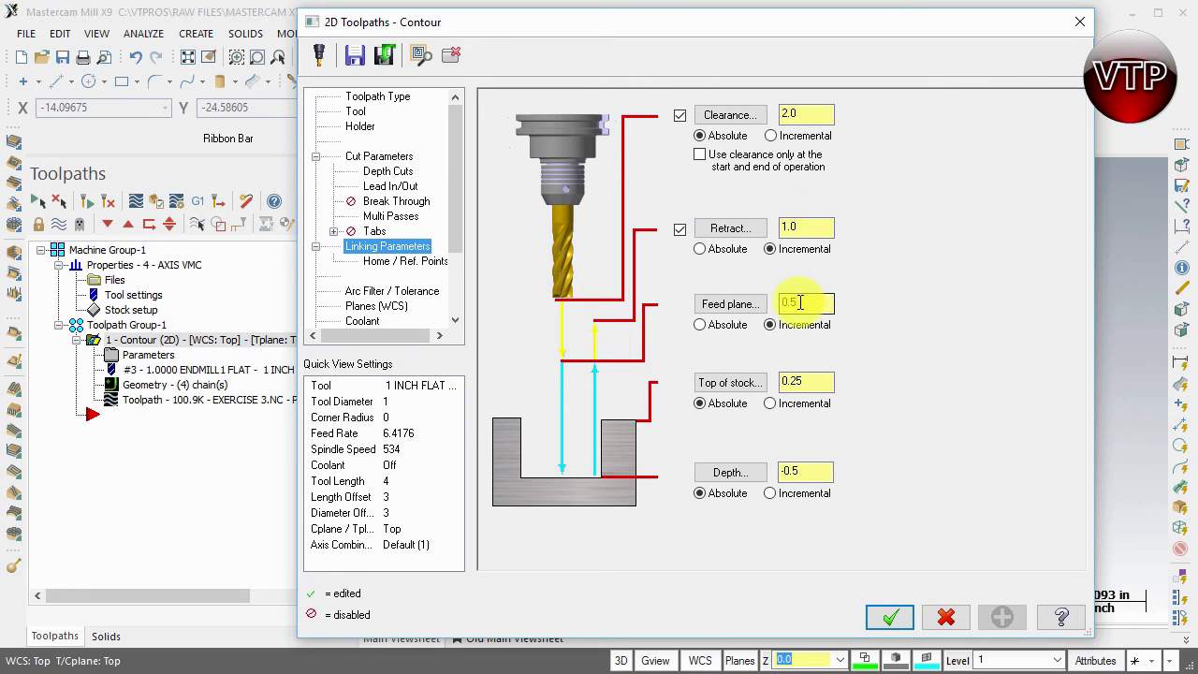
pyautogui.doubleClick(814, 228)
pyautogui.doubleClick(811, 305)
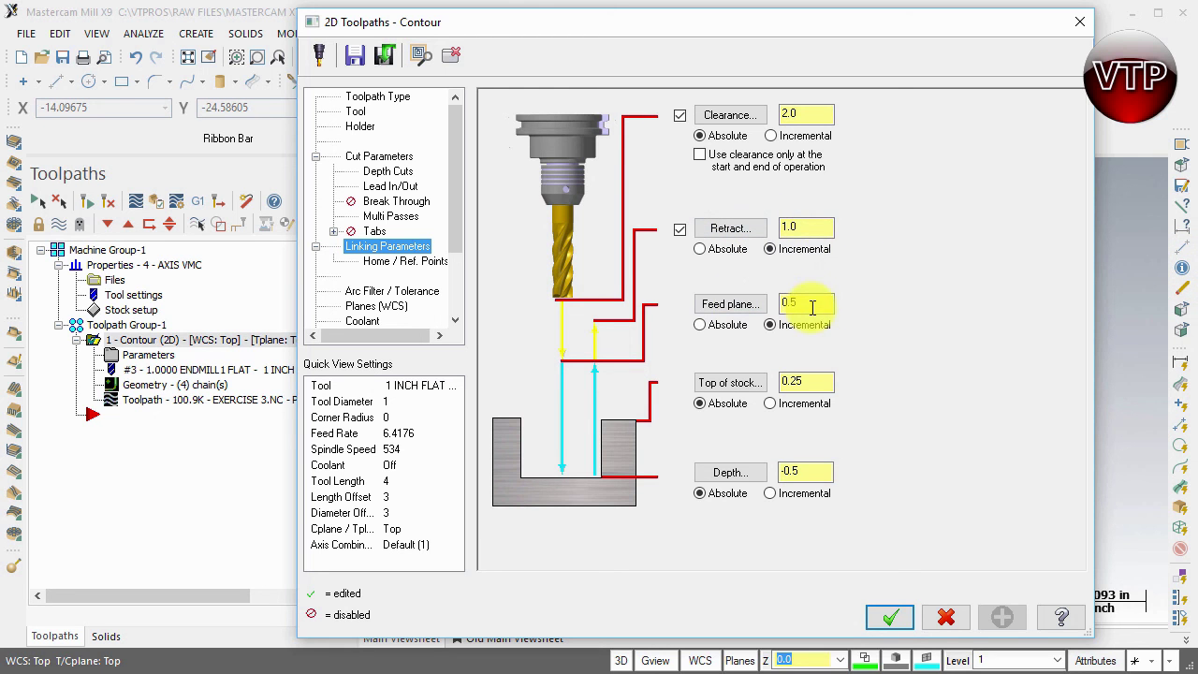
pyautogui.doubleClick(797, 229)
pyautogui.write('.25')
pyautogui.doubleClick(805, 303)
pyautogui.write('.2')
pyautogui.click(811, 228)
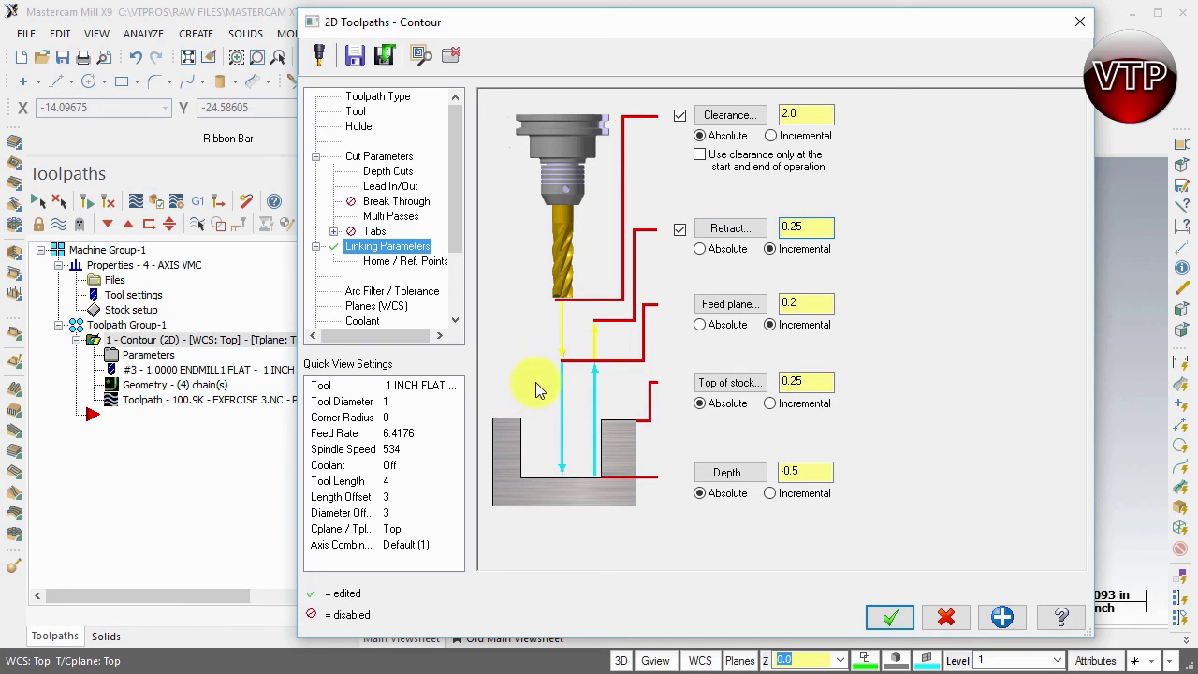
# - Set the retract to 1.0 and the feed plane to 0.5, and accept the Contour parameters to regenerate the toolpath
pyautogui.click(801, 257)
pyautogui.click(804, 232)
pyautogui.click(731, 234)
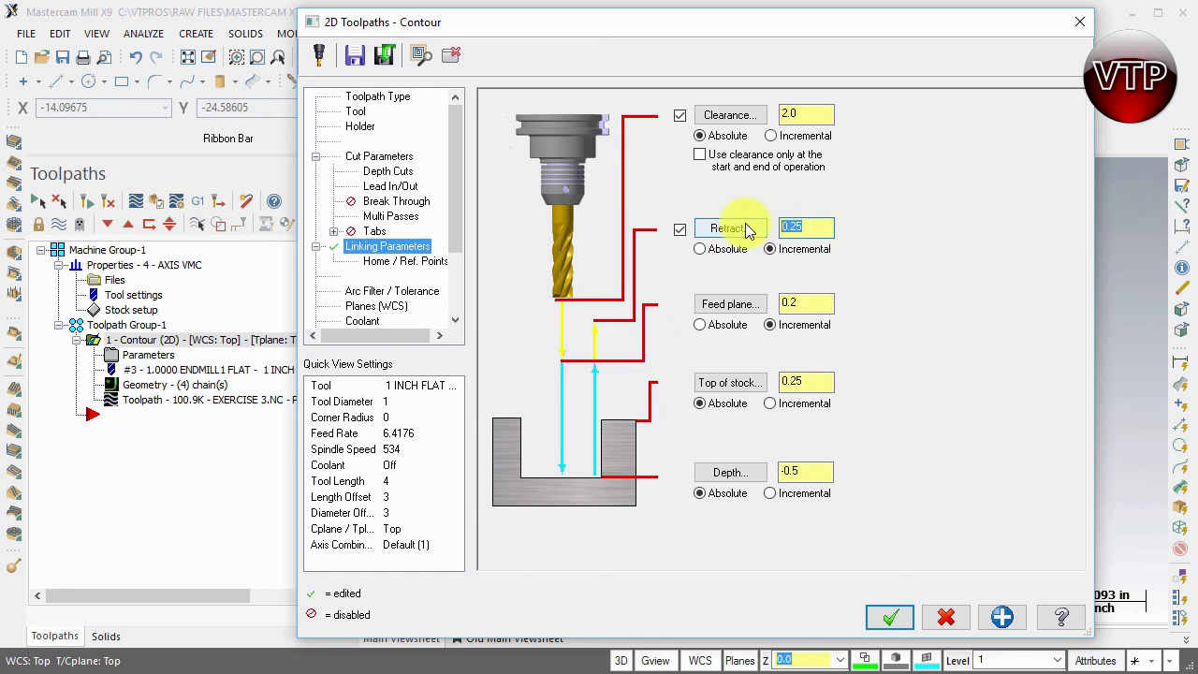
pyautogui.write('1.')
pyautogui.click(791, 303)
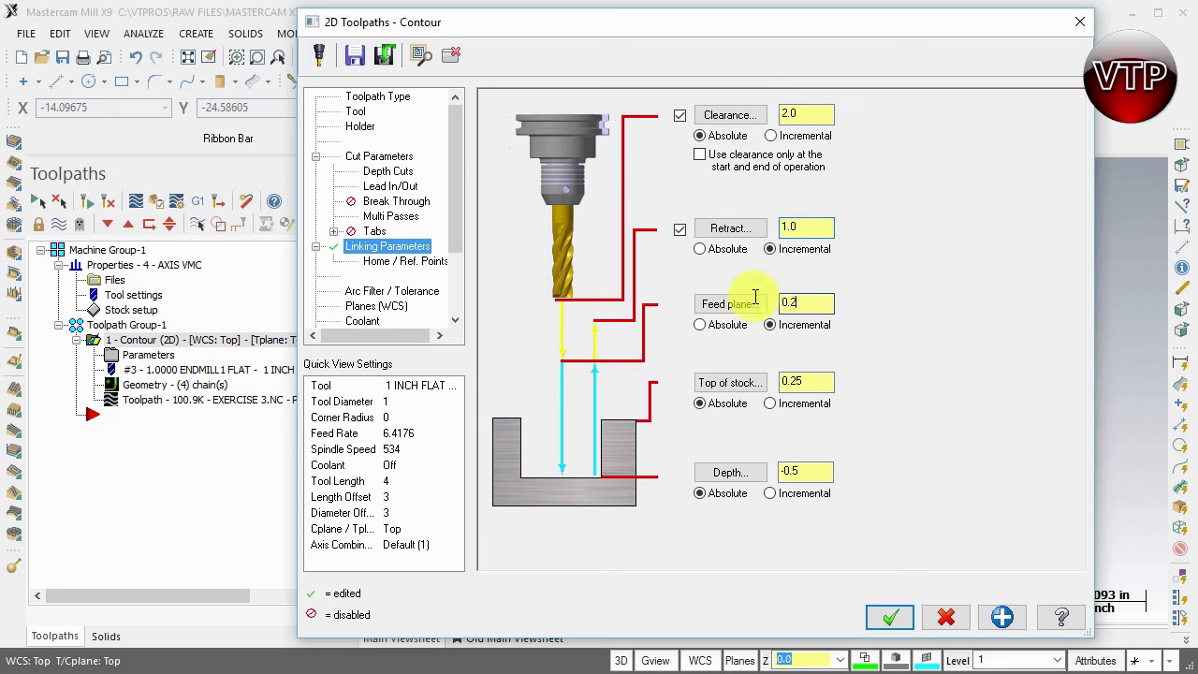
pyautogui.write('.5')
pyautogui.click(797, 227)
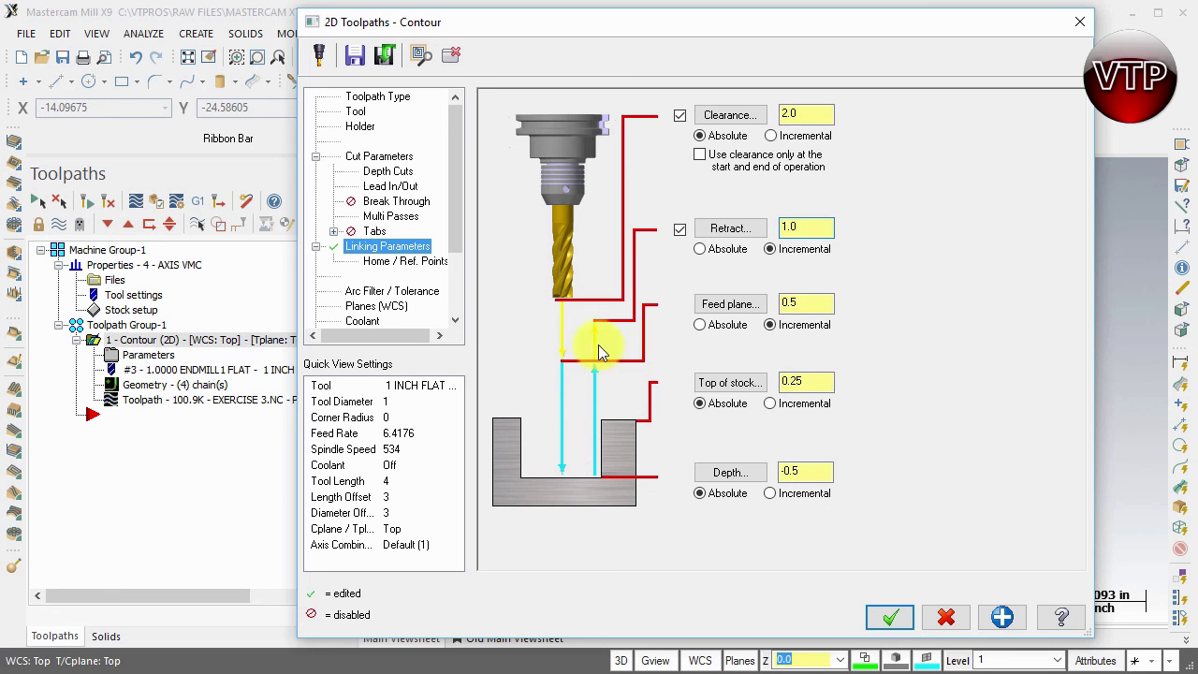
pyautogui.click(797, 255)
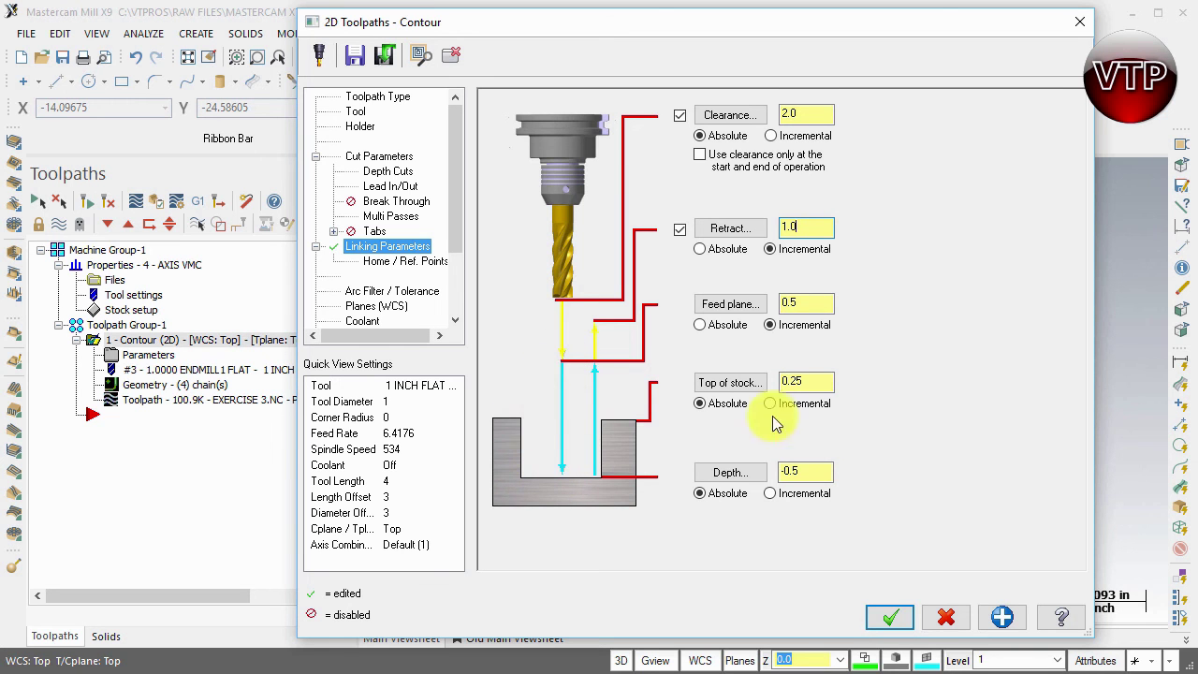
pyautogui.click(1000, 617)
pyautogui.click(885, 618)
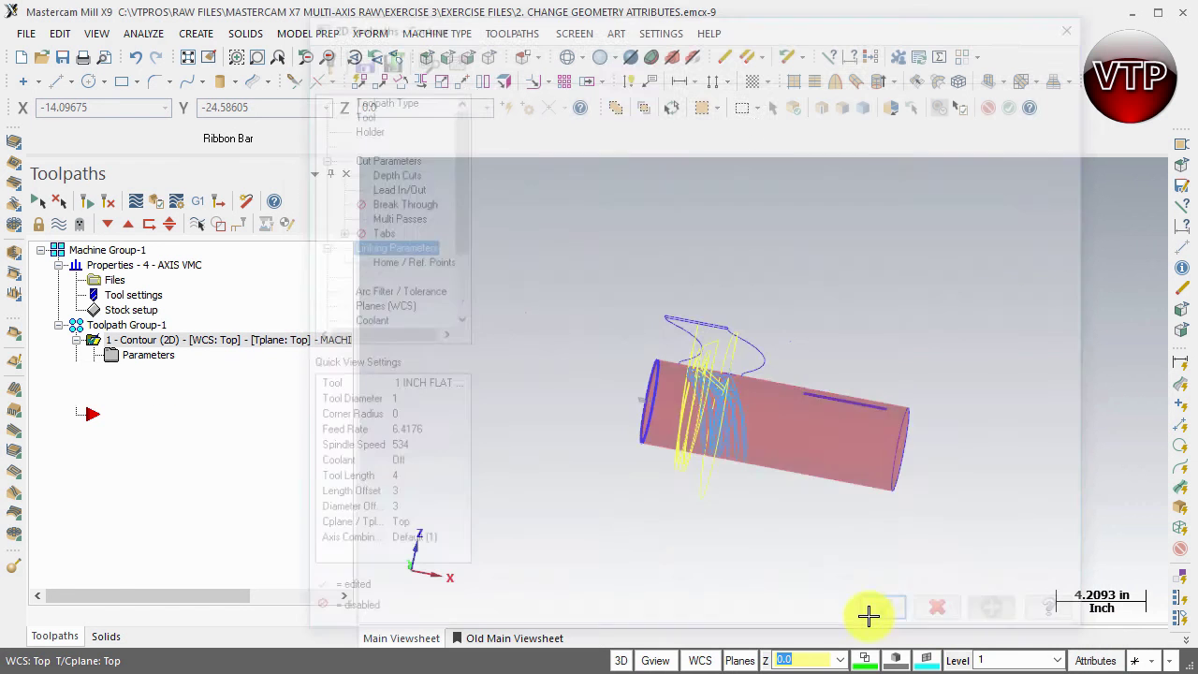
# - Verify the regenerated Contour toolpath on the stock, lowering the playback speed for the final moves
pyautogui.click(159, 201)
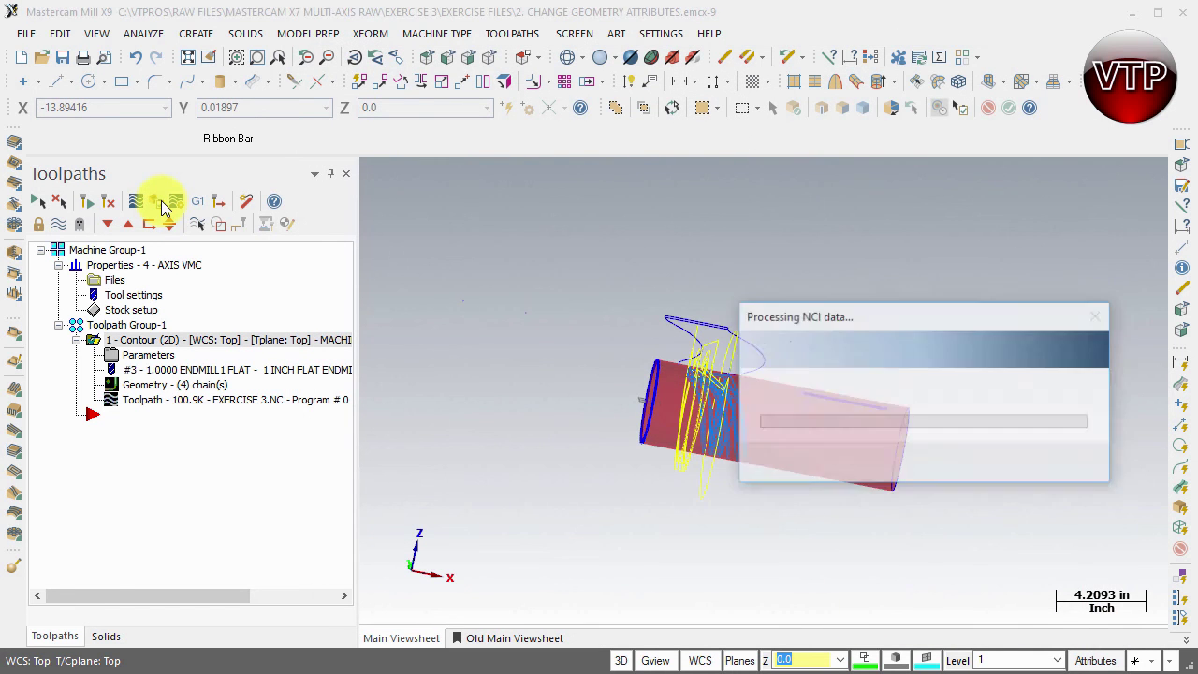
pyautogui.click(486, 615)
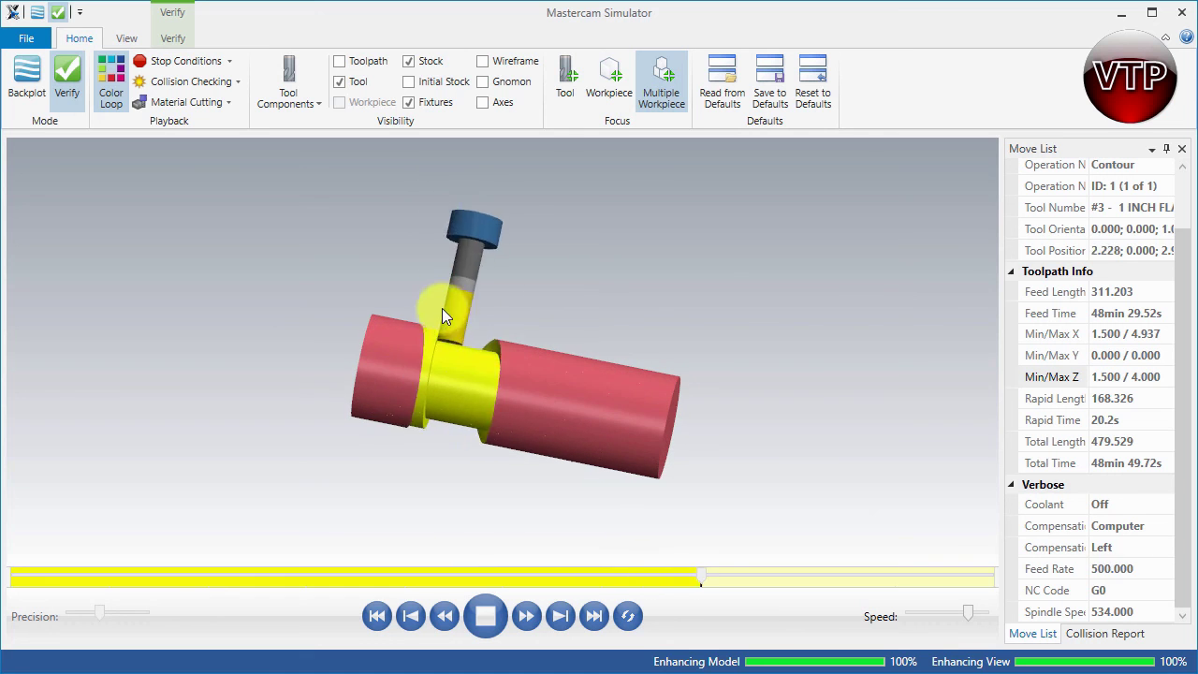
pyautogui.moveTo(969, 615); pyautogui.dragTo(919, 615)
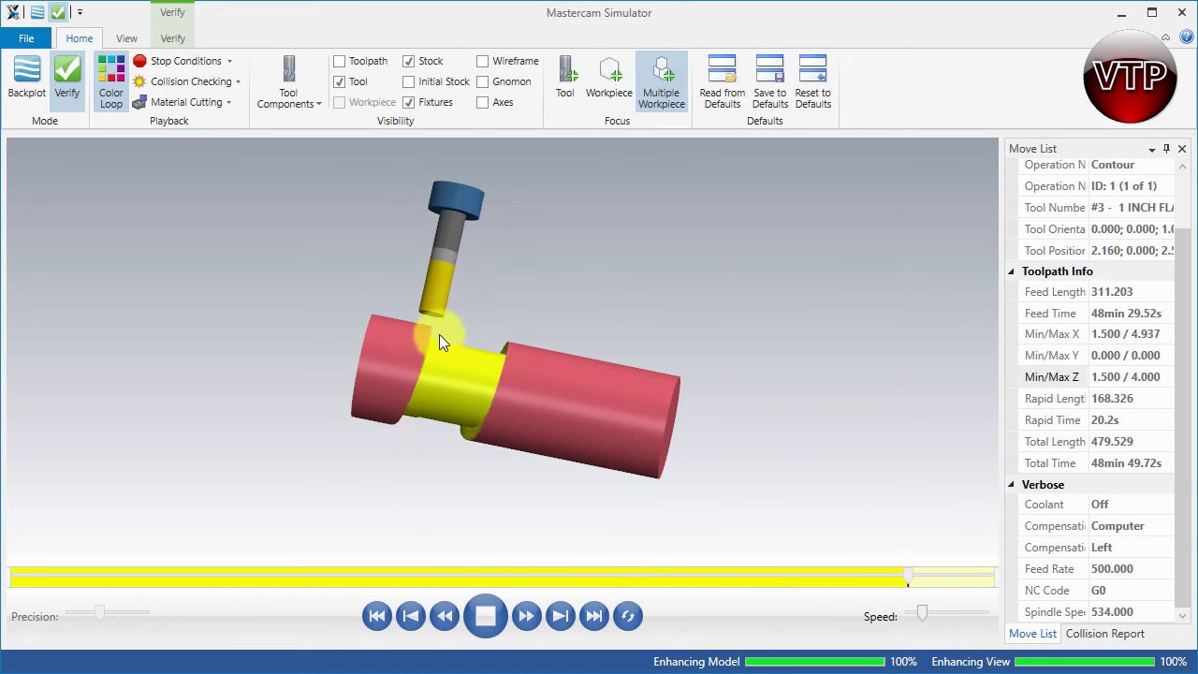
pyautogui.scroll(3, 433, 318)
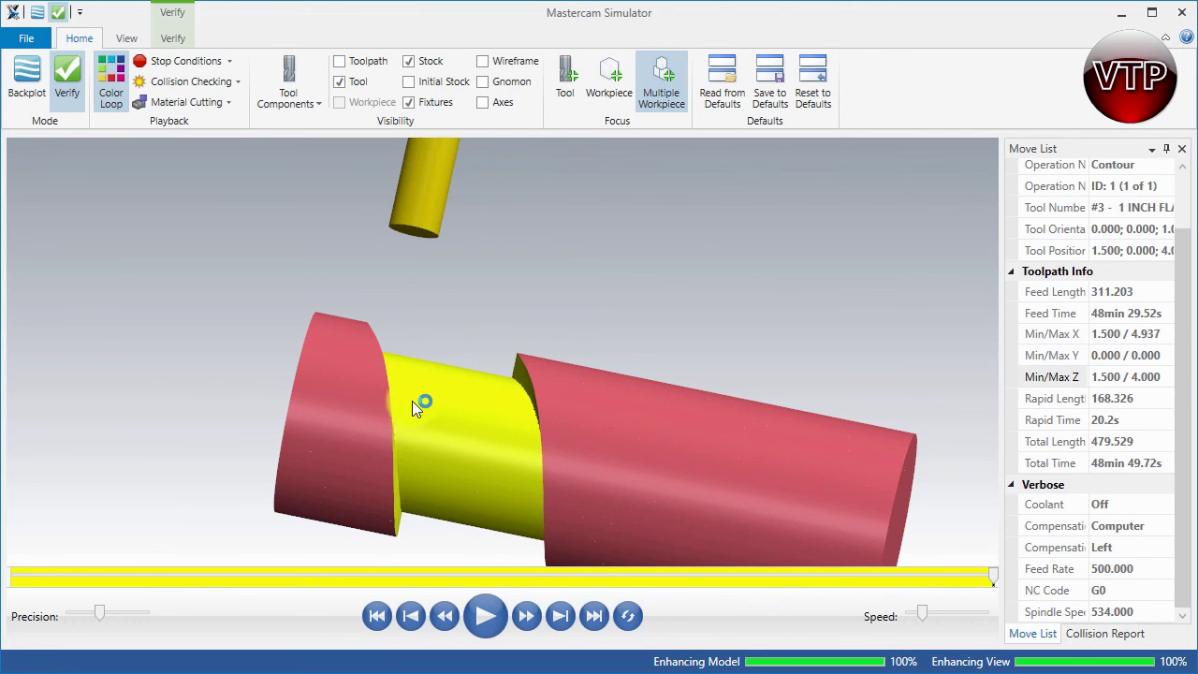
# - Examine the walls and floor of the finished strip cut around the cylinder from several angles
pyautogui.click(386, 318)
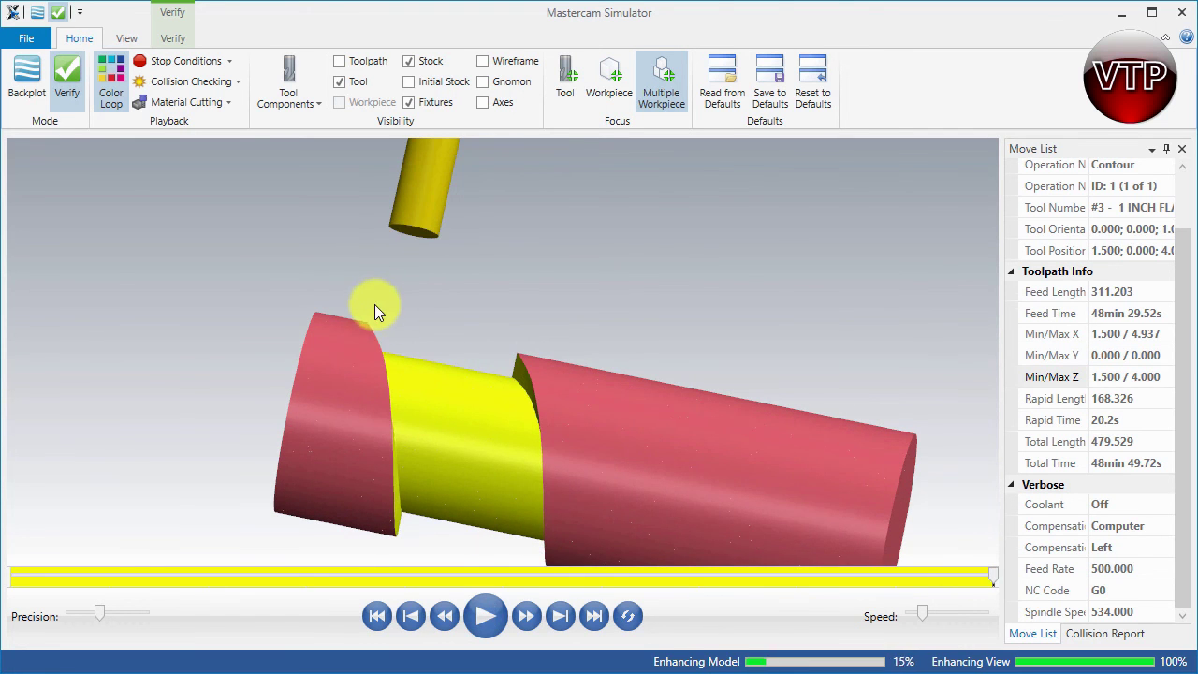
pyautogui.moveTo(529, 277); pyautogui.dragTo(409, 249, button='middle')
pyautogui.moveTo(621, 291); pyautogui.dragTo(609, 324, button='middle')
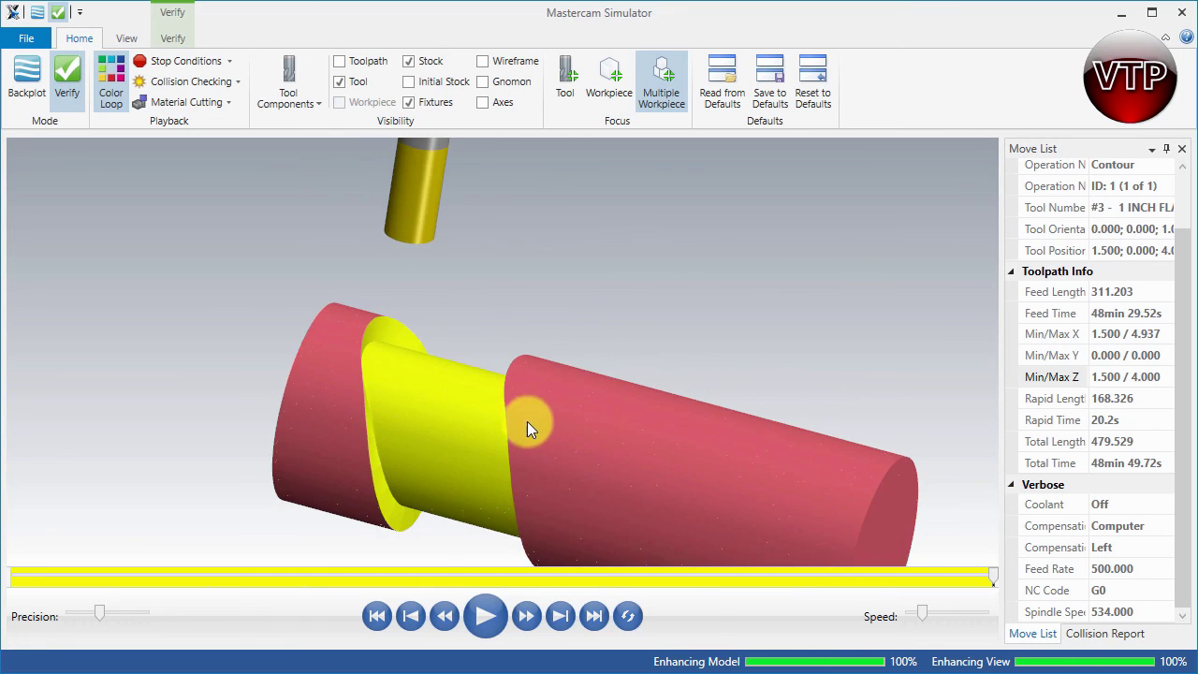
pyautogui.scroll(-4, 529, 425)
pyautogui.moveTo(527, 426); pyautogui.dragTo(540, 555, button='middle')
pyautogui.scroll(5, 540, 555)
pyautogui.moveTo(556, 396); pyautogui.dragTo(459, 478, button='middle')
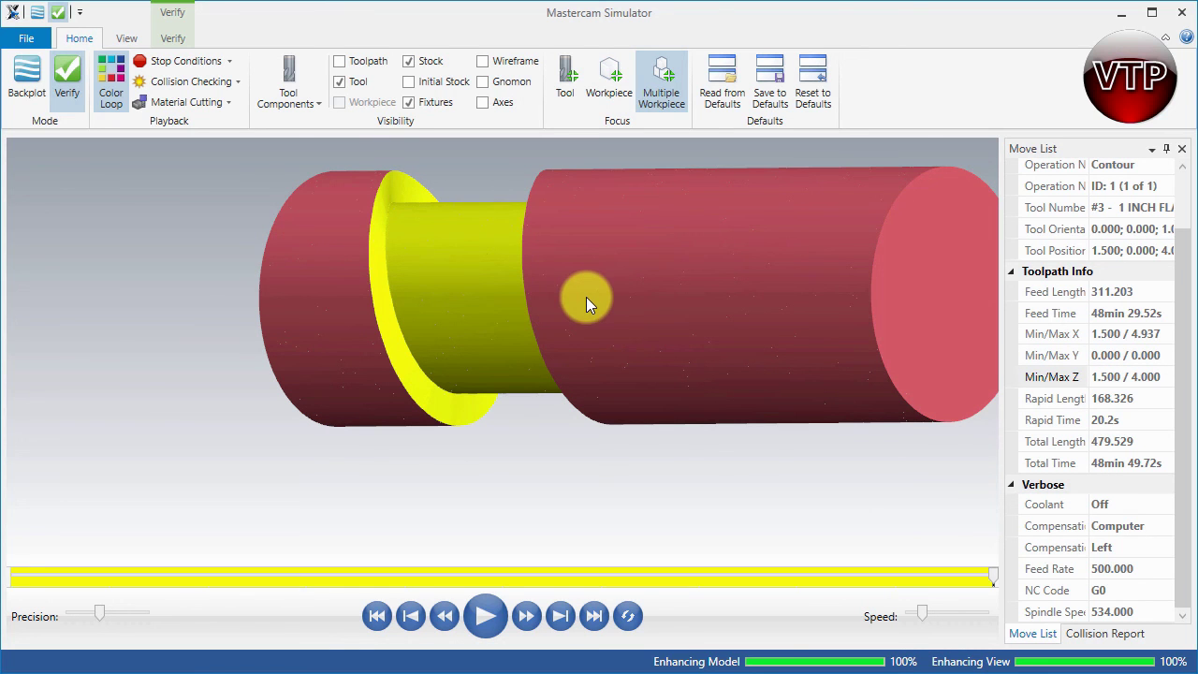
pyautogui.scroll(2, 620, 302)
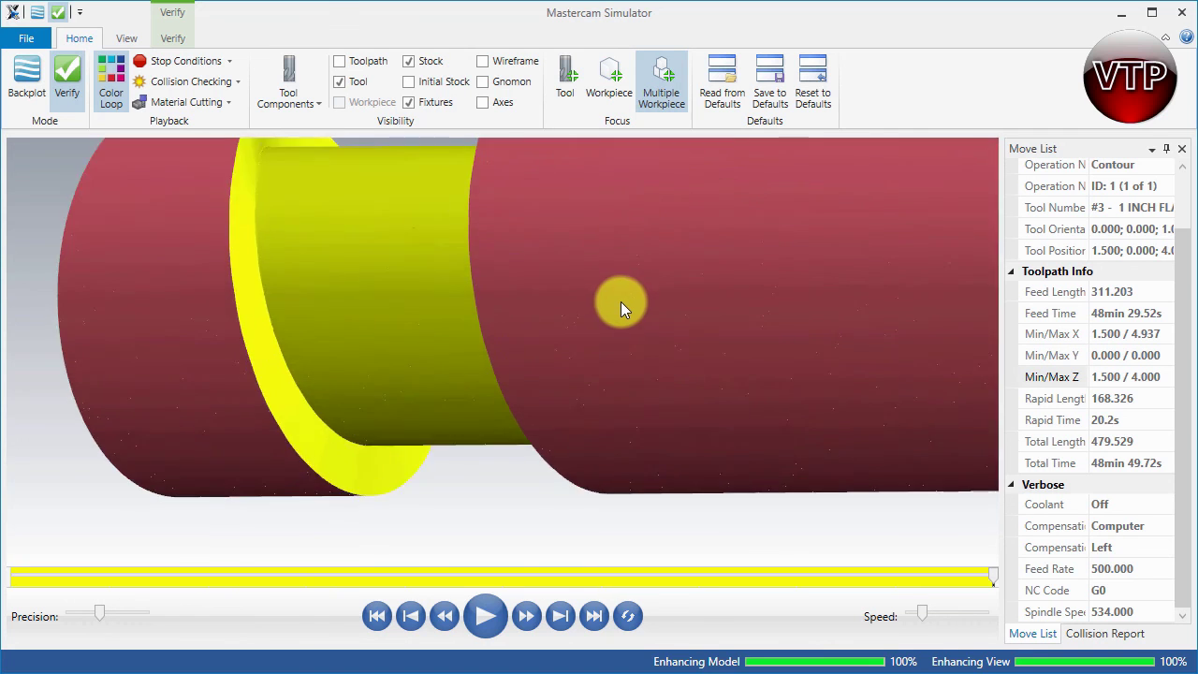
pyautogui.scroll(-4, 660, 279)
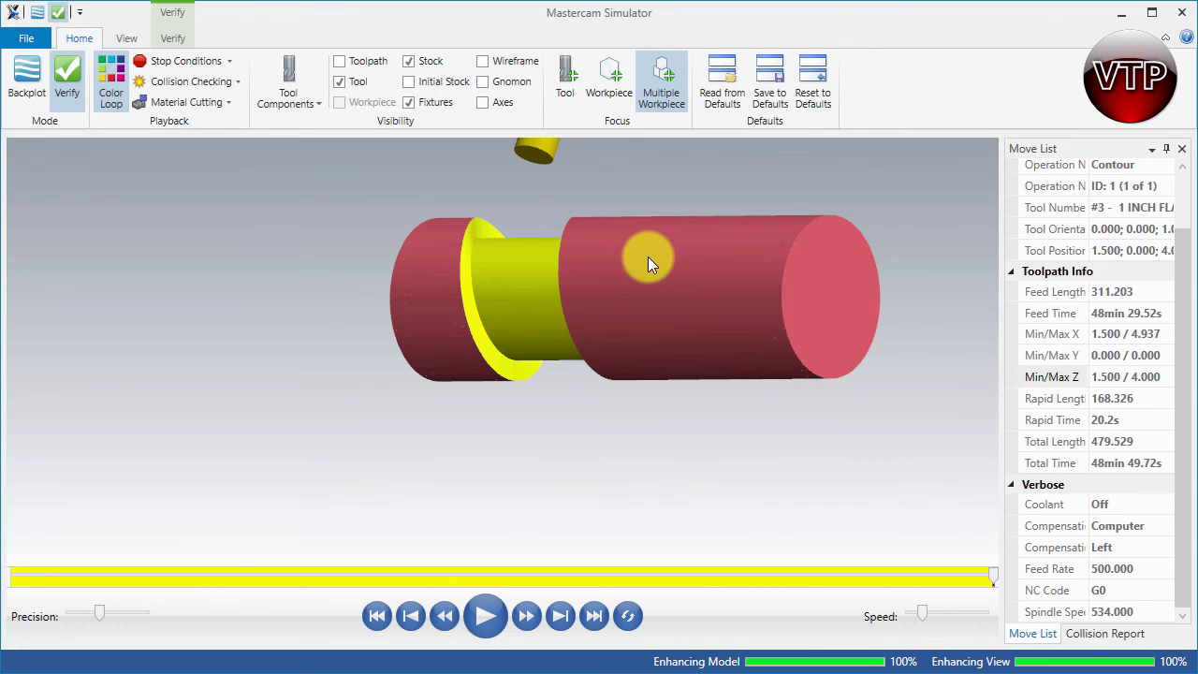
pyautogui.moveTo(529, 265); pyautogui.dragTo(742, 260)
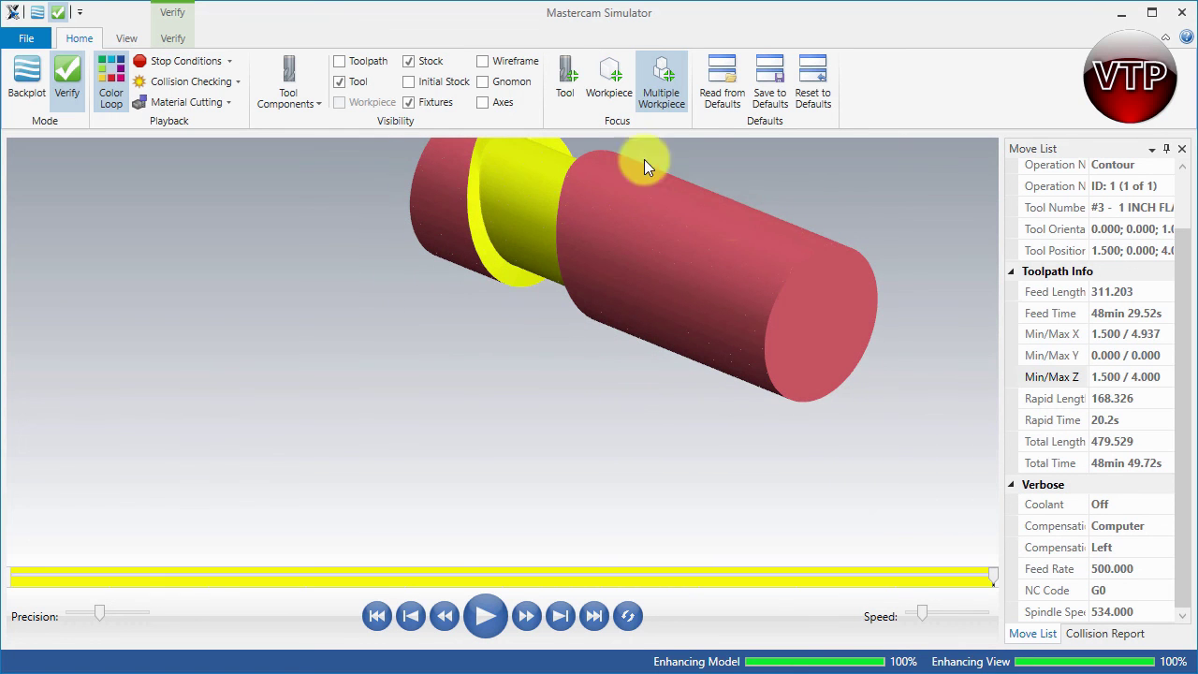